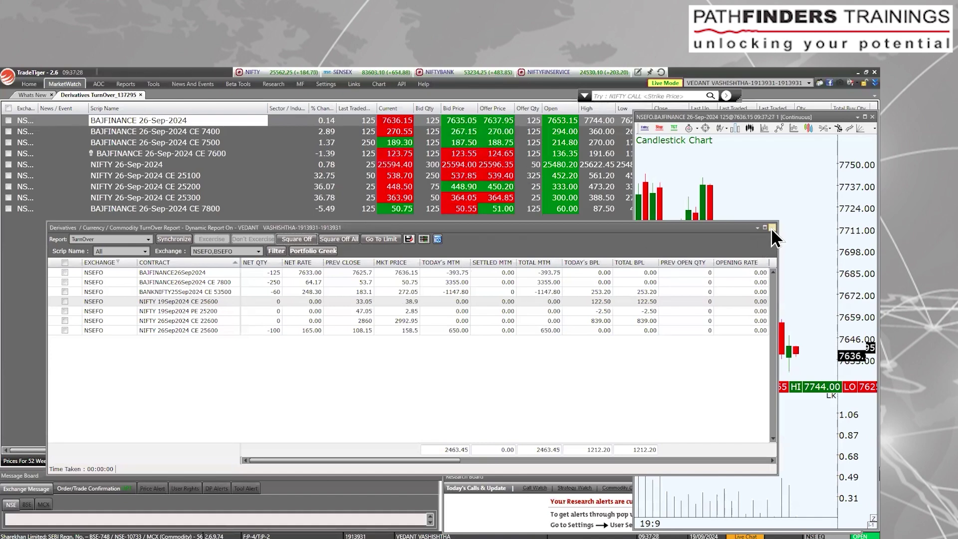
# Close the Derivatives TurnOver report to reveal the market watch and BAJFINANCE chart.
pyautogui.click(828, 171)
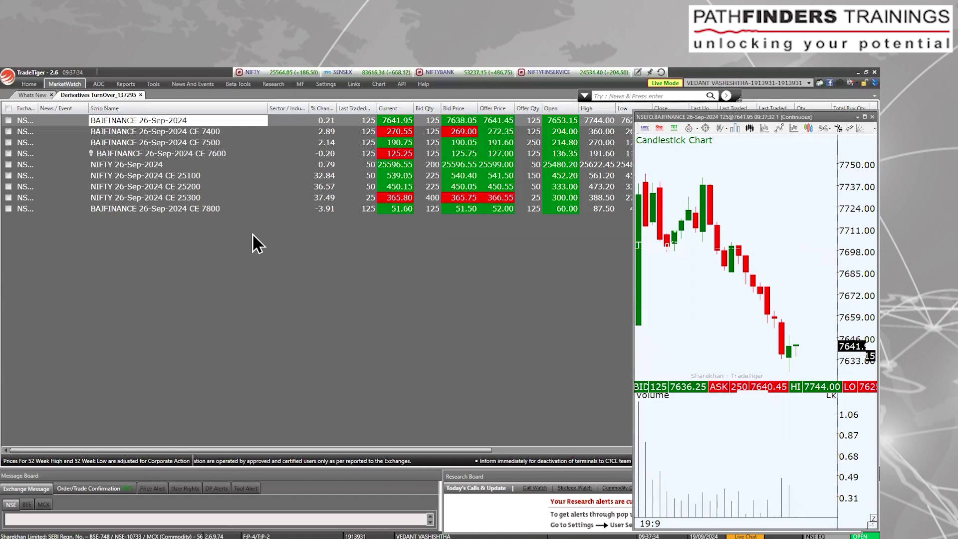
# Add the BAJFINANCE 26-Sep-2024 CE 7700 call to the watchlist via Add Scrip.
pyautogui.rightClick(186, 260)
pyautogui.click(212, 324)
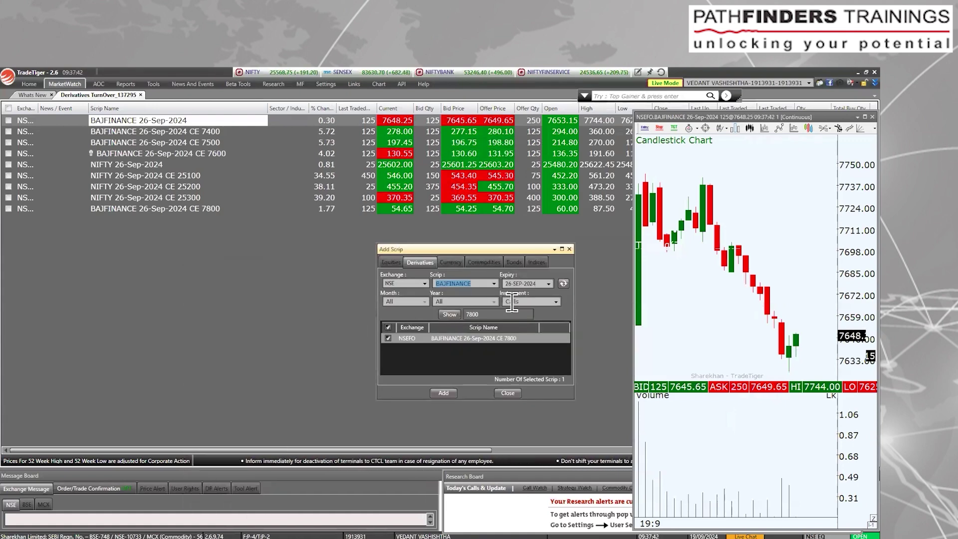
pyautogui.write('7700')
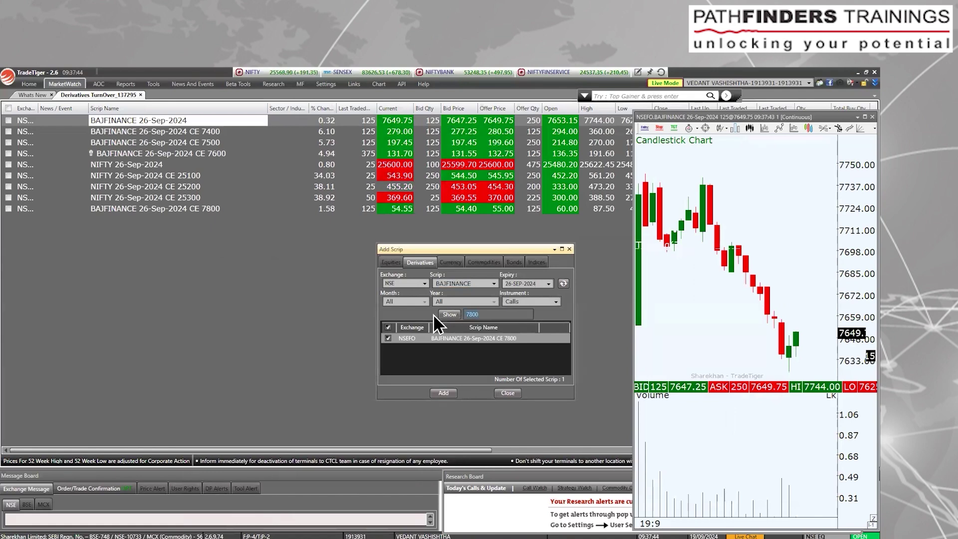
pyautogui.press('Return')
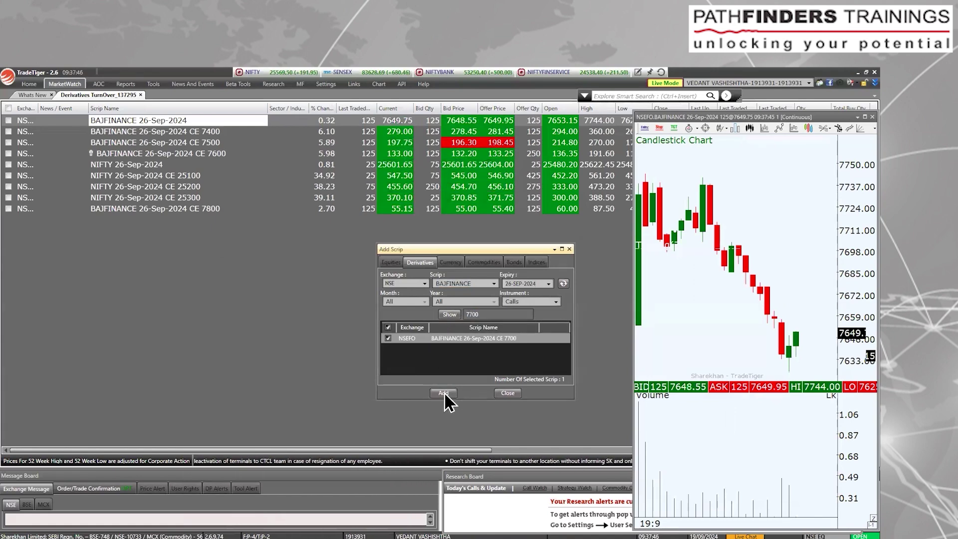
pyautogui.click(444, 391)
pyautogui.click(517, 392)
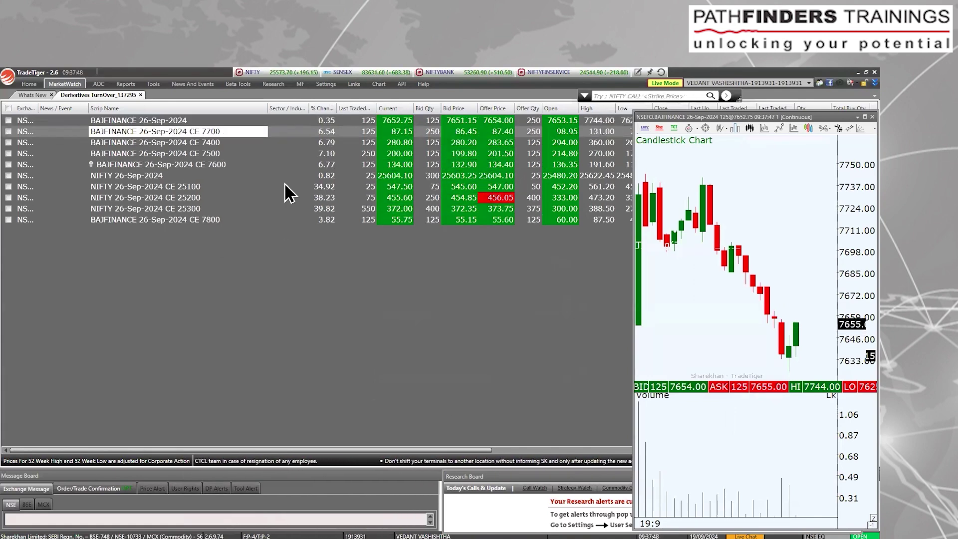
# Sell 250 of the CE 7700 call and bring up the turnover report.
pyautogui.rightClick(212, 136)
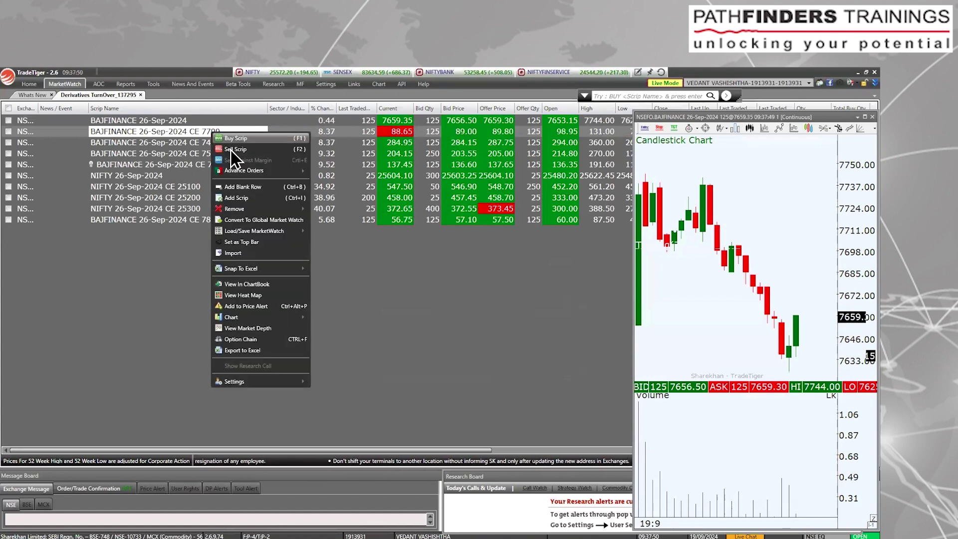
pyautogui.click(233, 150)
pyautogui.write('250')
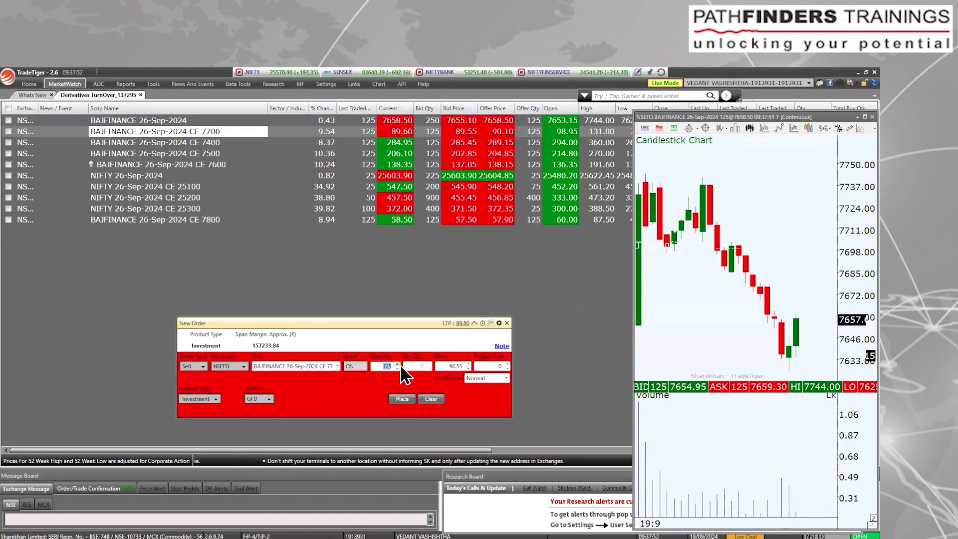
pyautogui.click(402, 398)
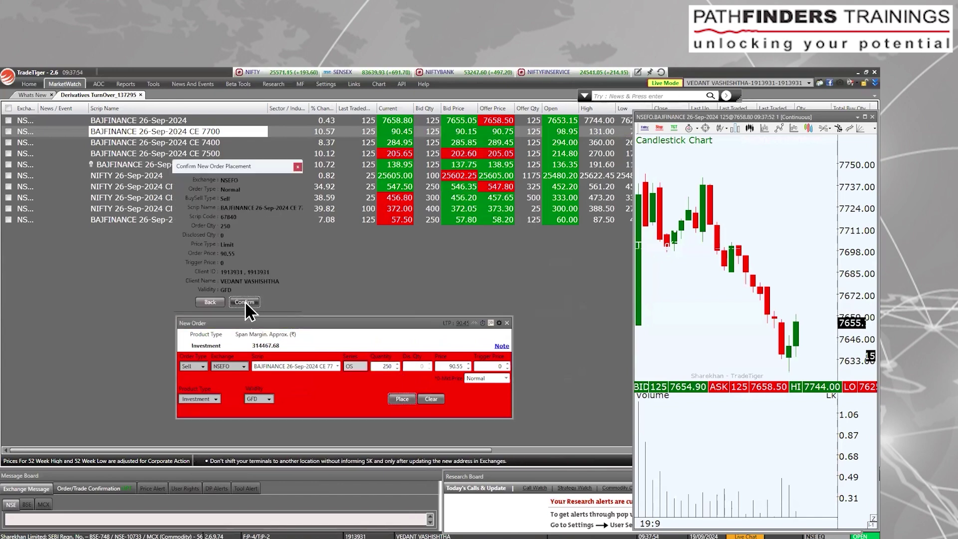
pyautogui.click(245, 301)
pyautogui.click(125, 89)
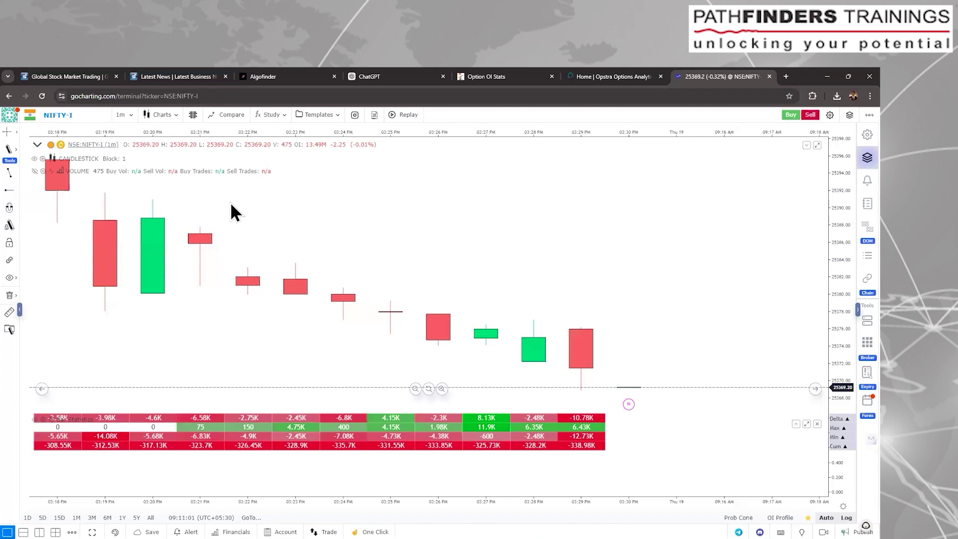
pyautogui.moveTo(231, 205); pyautogui.dragTo(208, 204)
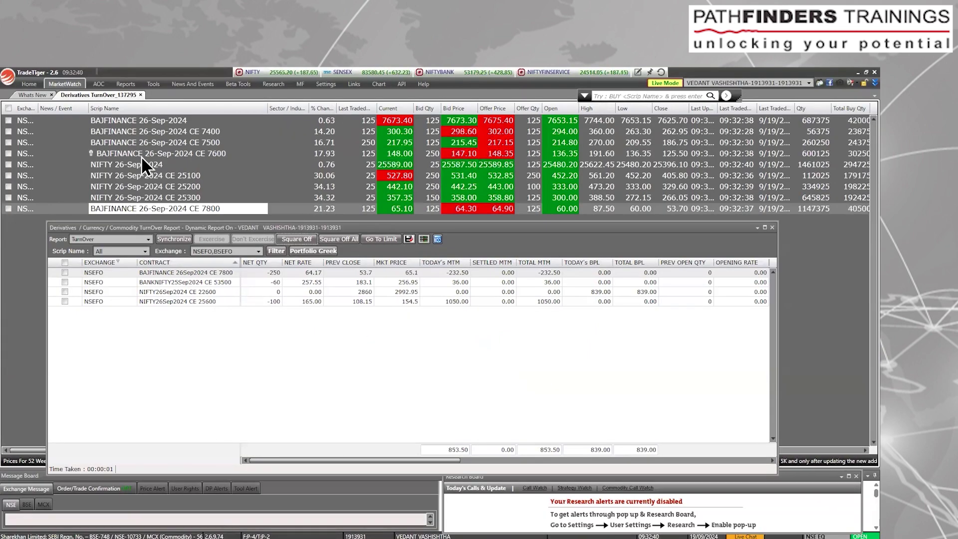
# Open the BAJFINANCE future's chart, enlarge it, and place a 125-unit sell at price 0.
pyautogui.doubleClick(155, 122)
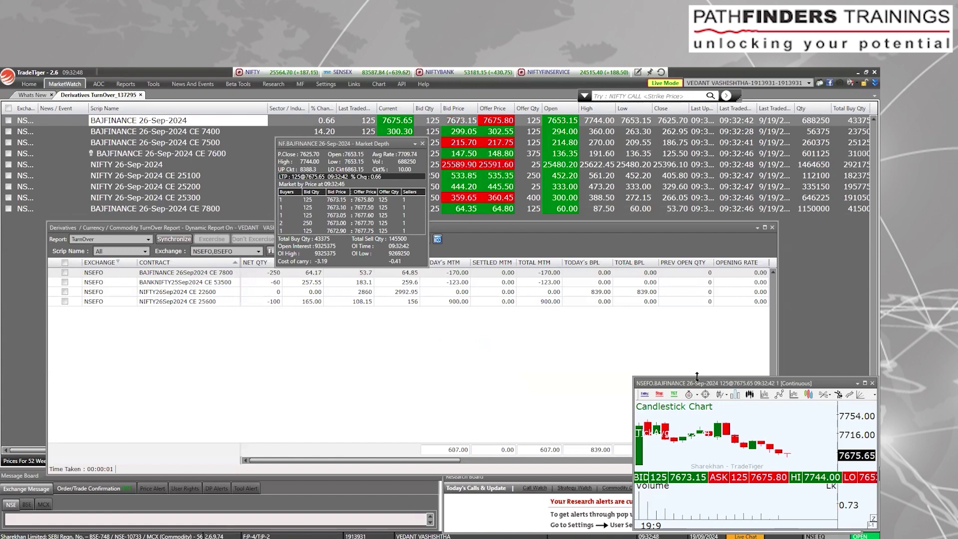
pyautogui.moveTo(697, 376); pyautogui.dragTo(696, 112)
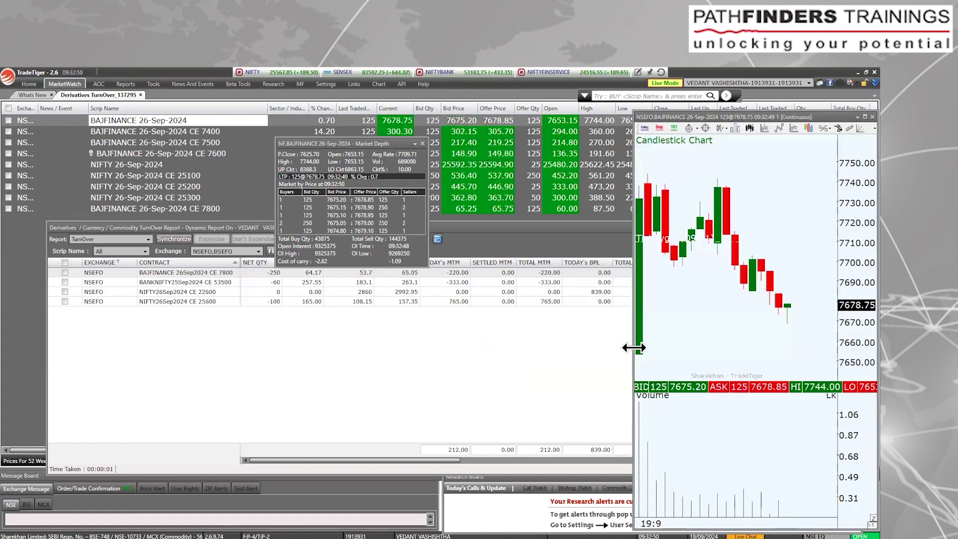
pyautogui.rightClick(182, 115)
pyautogui.click(199, 134)
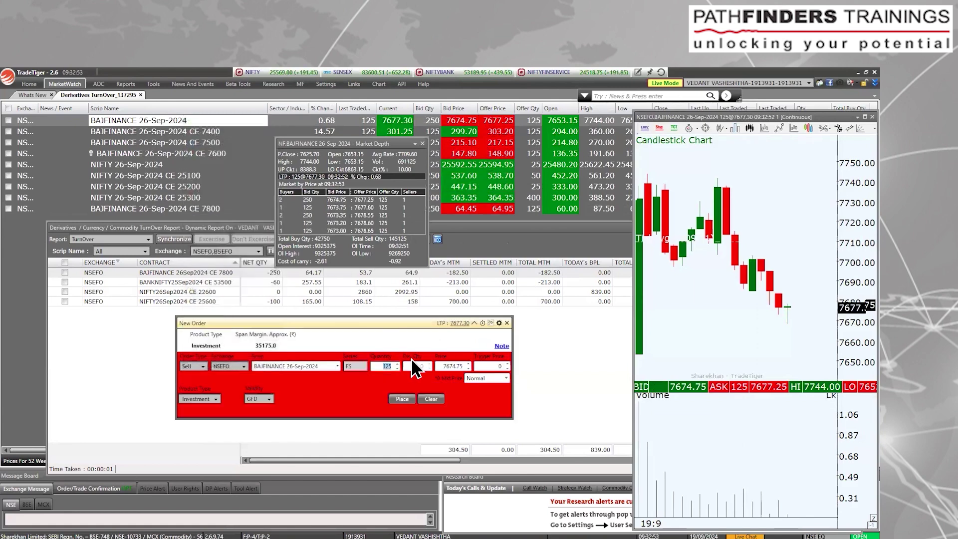
pyautogui.click(449, 366)
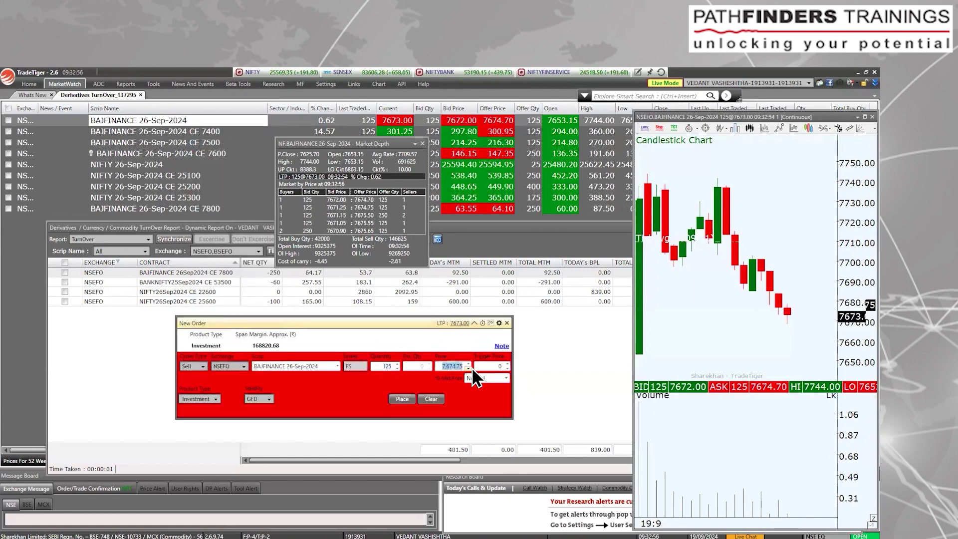
pyautogui.write('0')
pyautogui.click(402, 399)
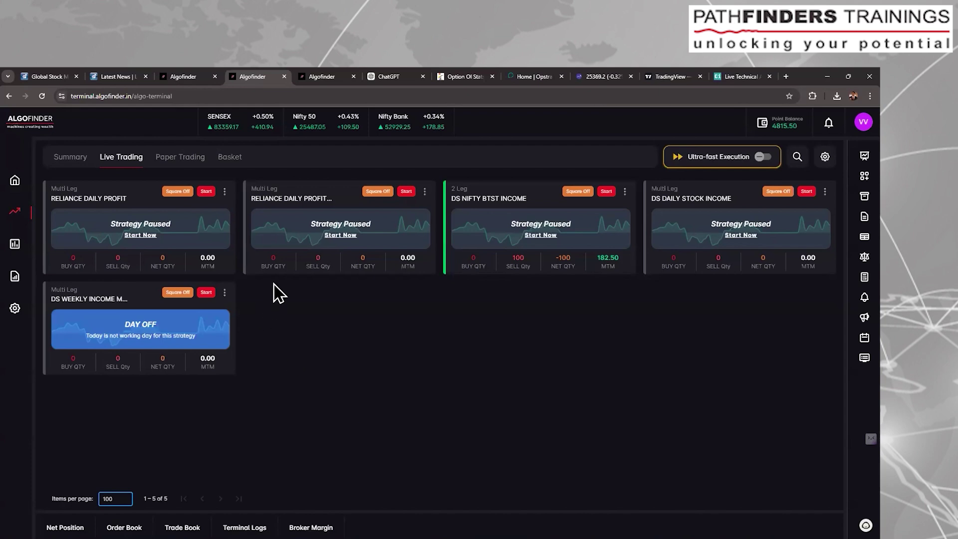
# Check moneycontrol's US and European indices, then bring TradeTiger to the front.
pyautogui.click(51, 77)
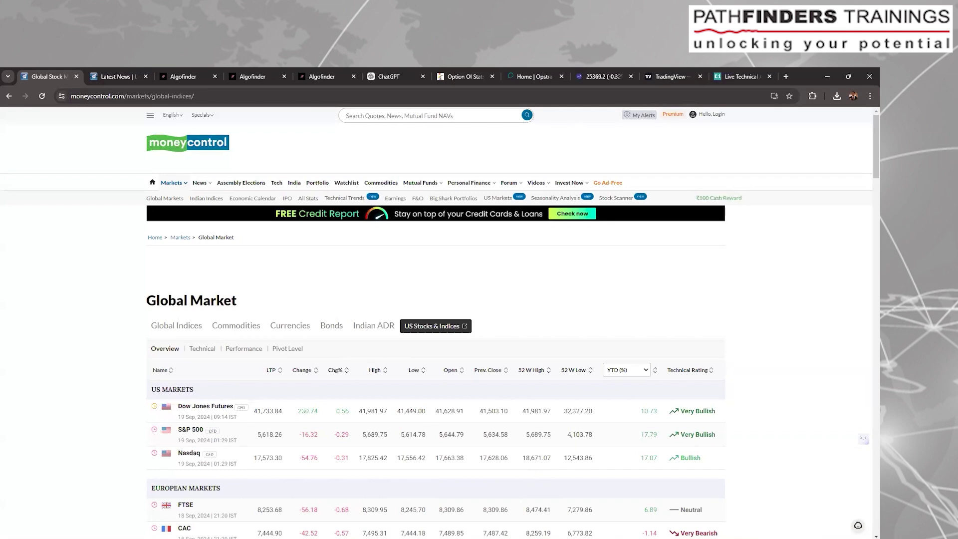
pyautogui.click(551, 502)
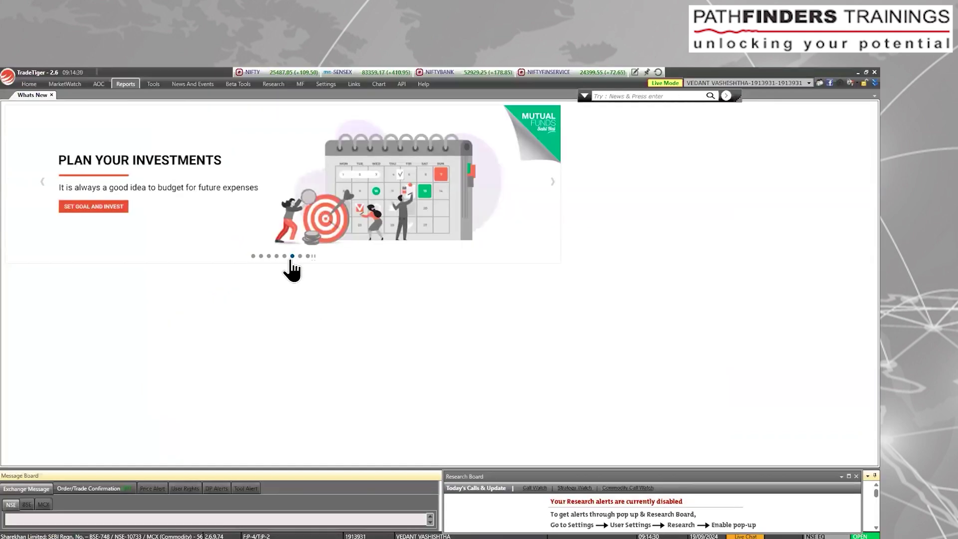
# Alt+Tab from TradeTiger to the browser showing the Algofinder terminal.
pyautogui.hotkey('alt', 'Tab')
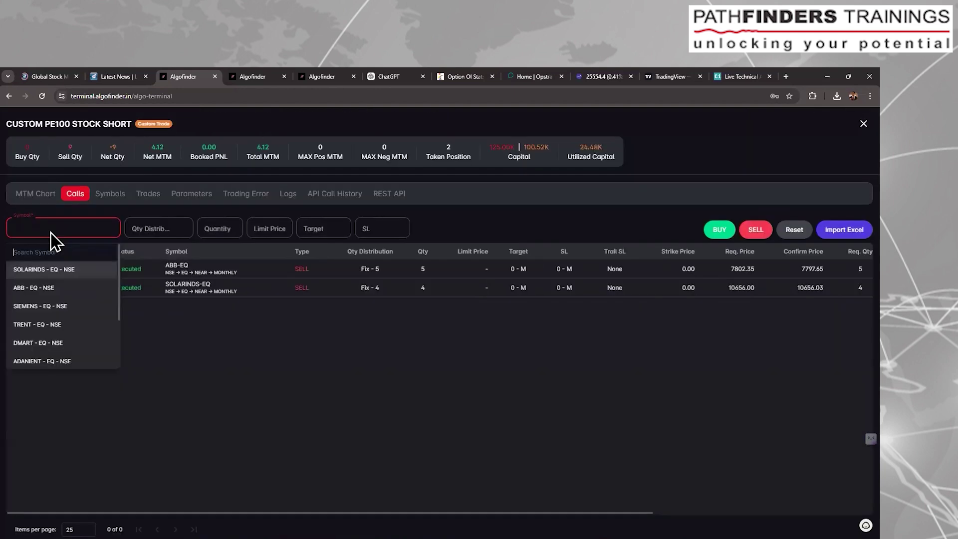
# Sell SIEMENS, then 10 TRENT and 10 DMART shares, and close the strategy panel.
pyautogui.click(36, 306)
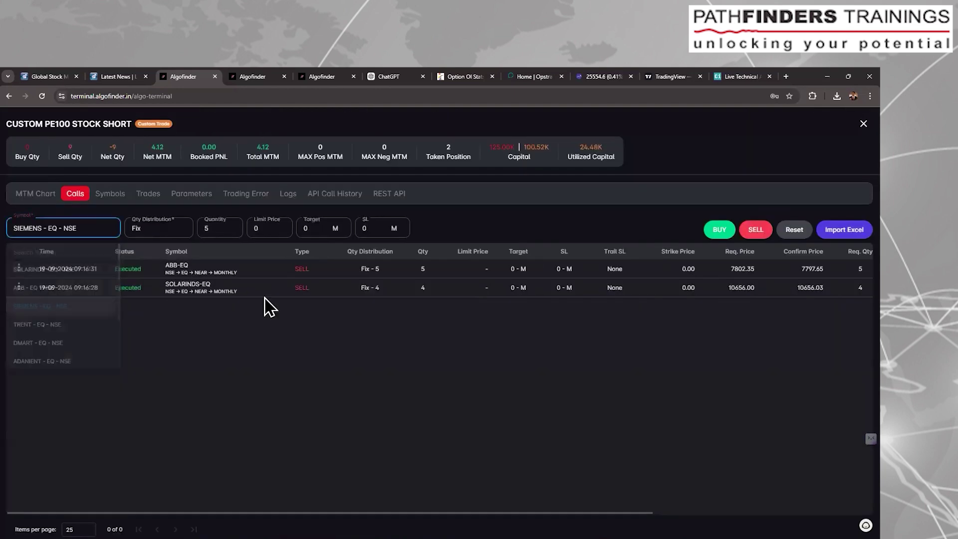
pyautogui.click(756, 230)
pyautogui.click(71, 228)
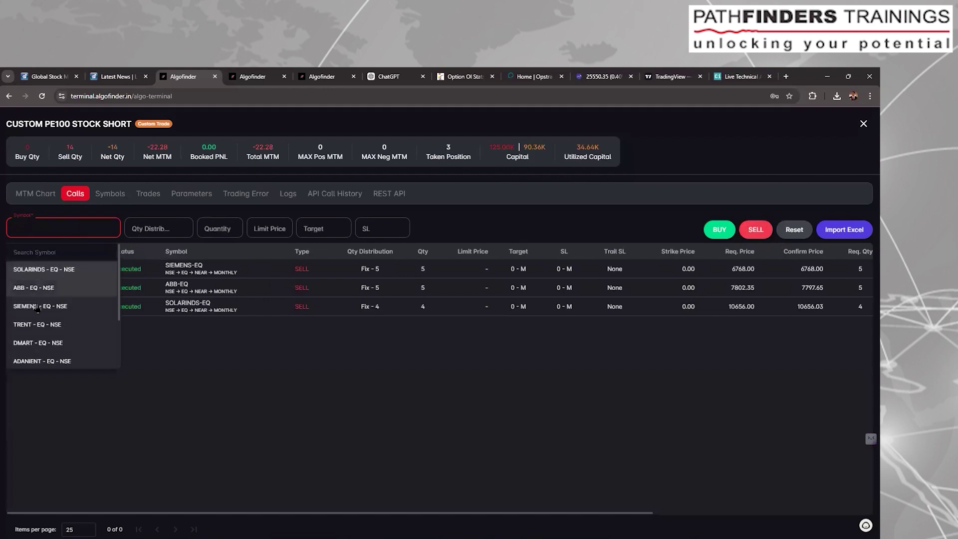
pyautogui.click(37, 324)
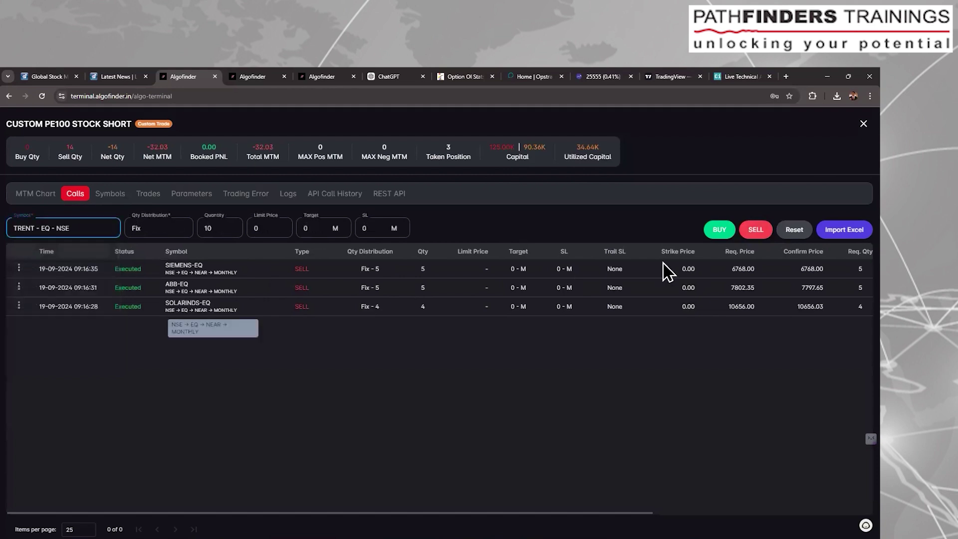
pyautogui.click(756, 230)
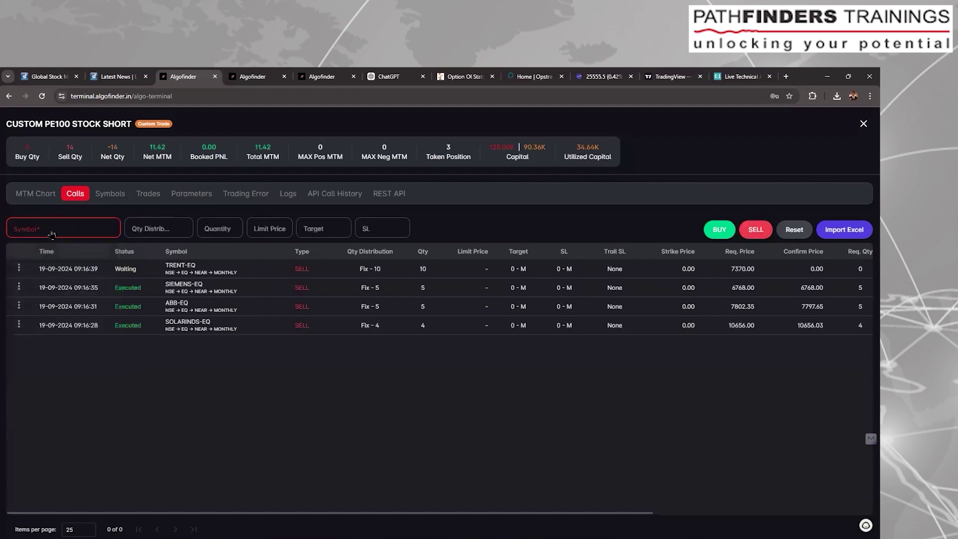
pyautogui.click(52, 234)
pyautogui.click(45, 332)
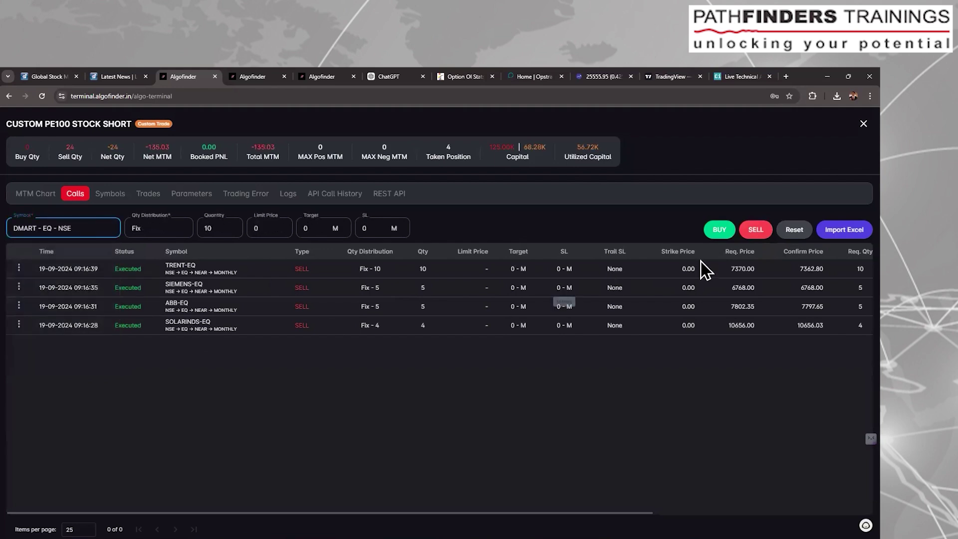
pyautogui.click(752, 233)
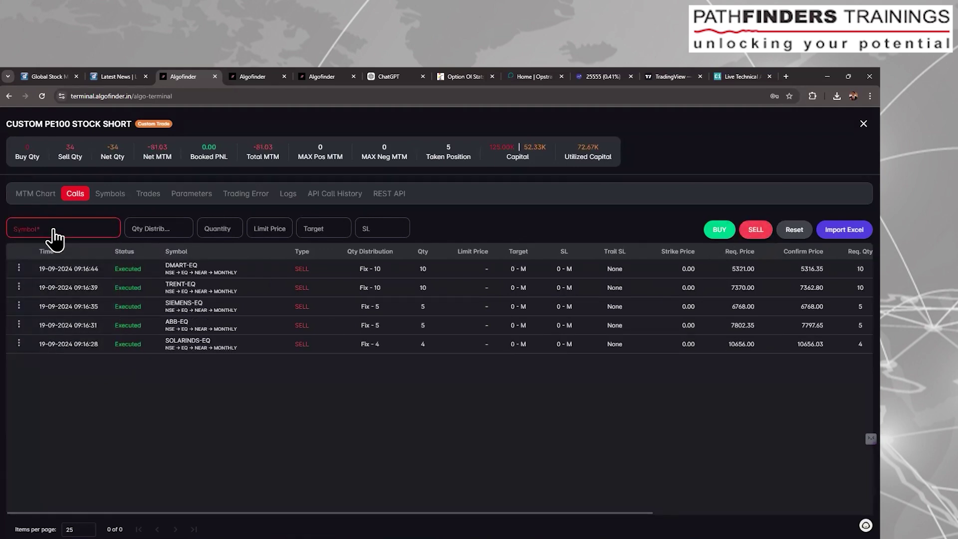
pyautogui.press('Escape')
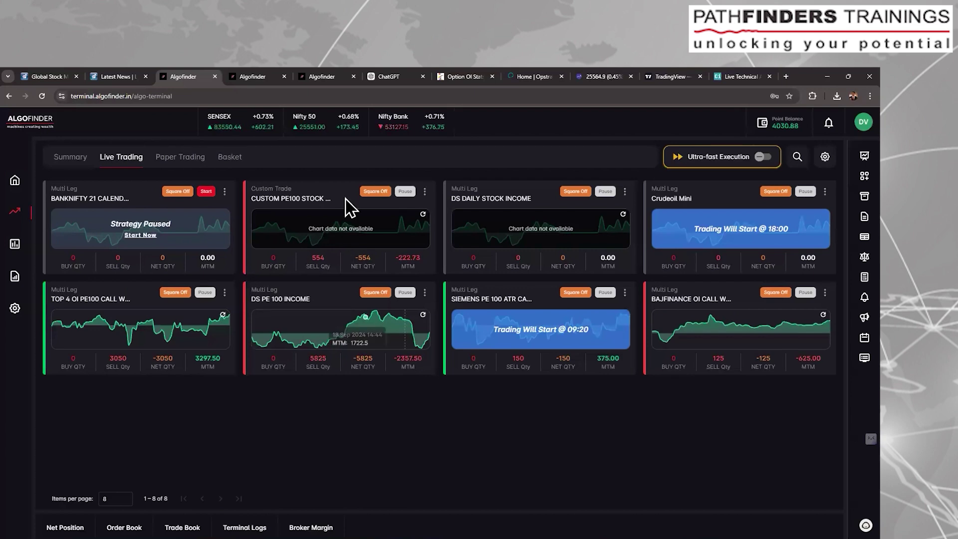
# On the second account's terminal tab, deploy the nifty call write strategy.
pyautogui.click(252, 78)
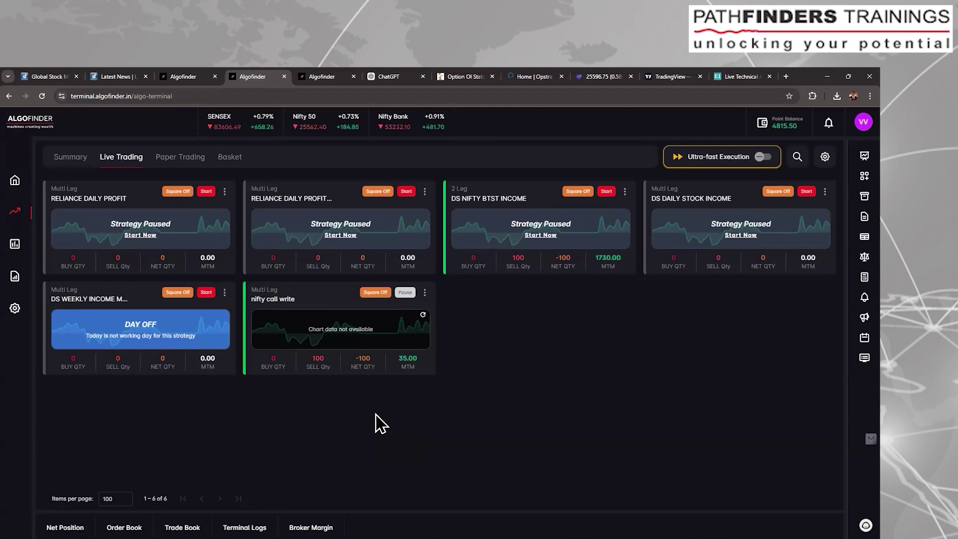
pyautogui.click(865, 177)
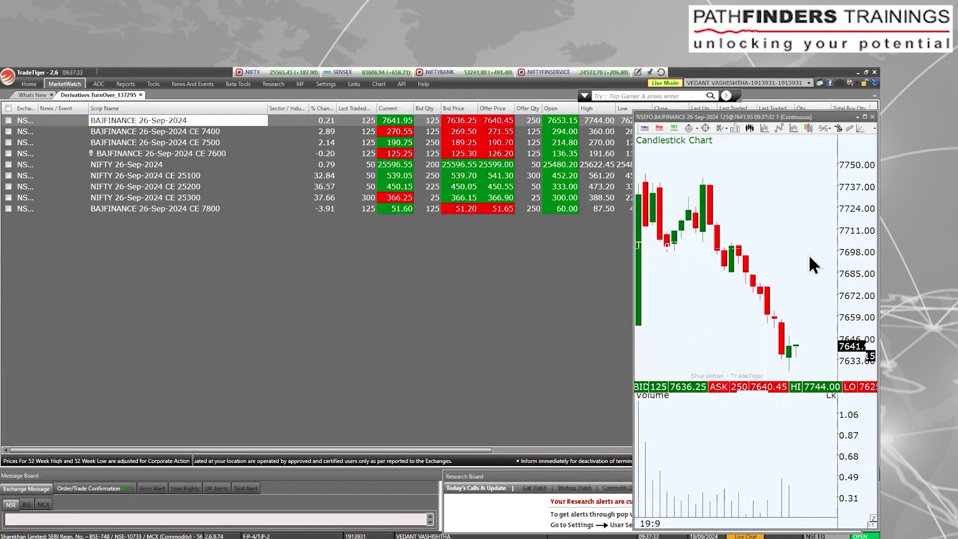
# Start adding a contract from the market watch and select the 7800 strike value.
pyautogui.rightClick(186, 258)
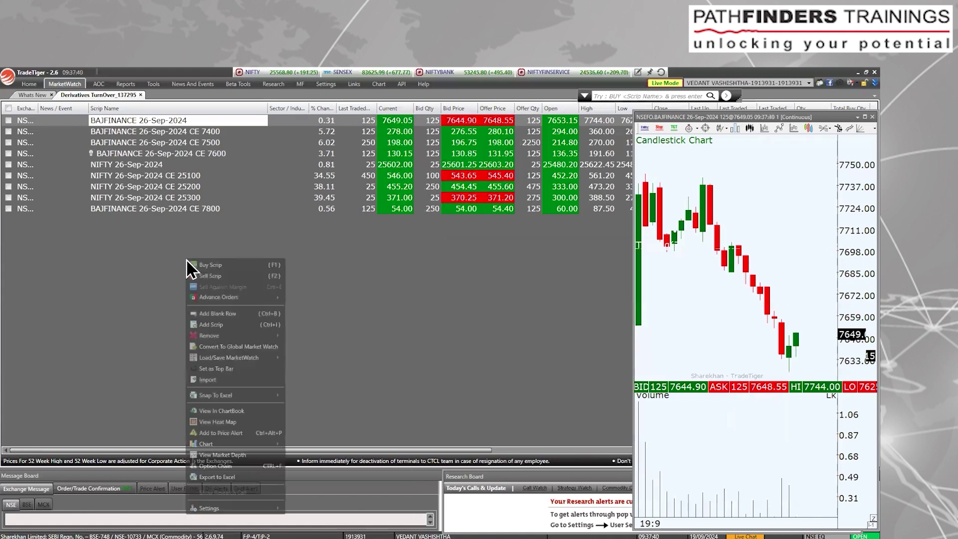
pyautogui.click(215, 326)
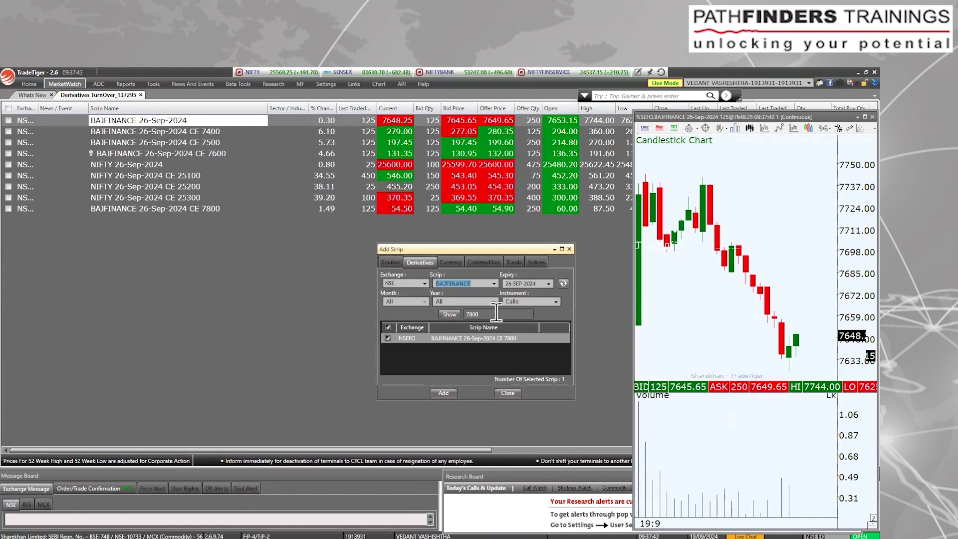
pyautogui.press('Tab')
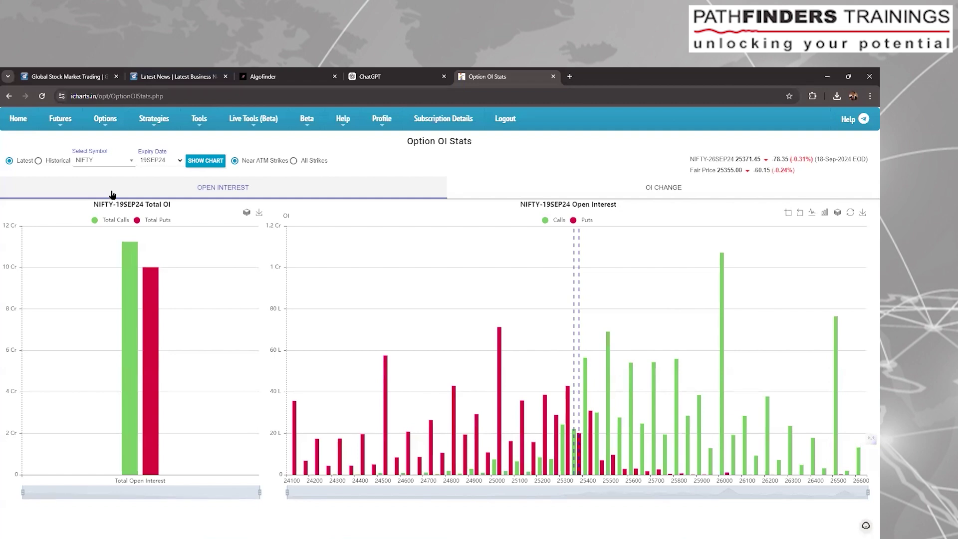
# Load the BANKNIFTY and FINNIFTY open-interest charts.
pyautogui.click(108, 161)
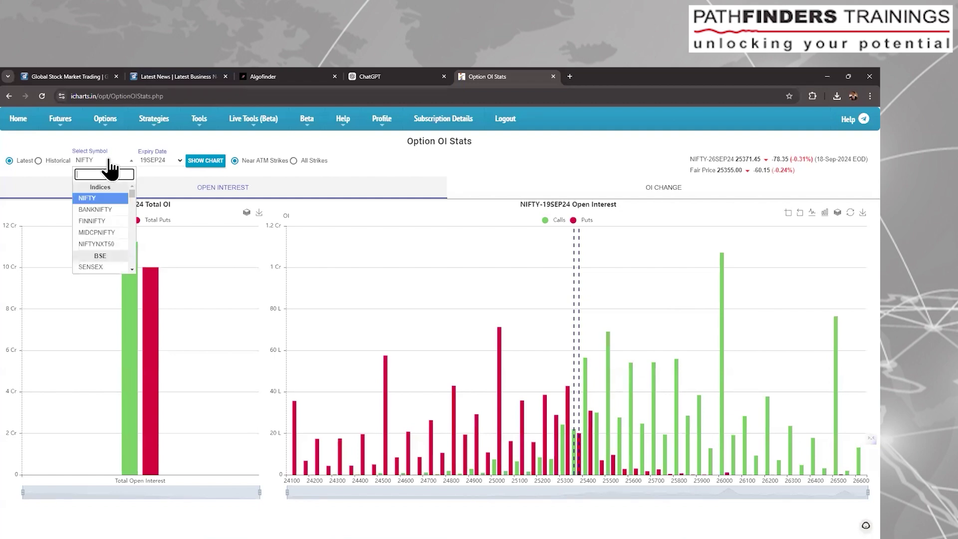
pyautogui.click(101, 211)
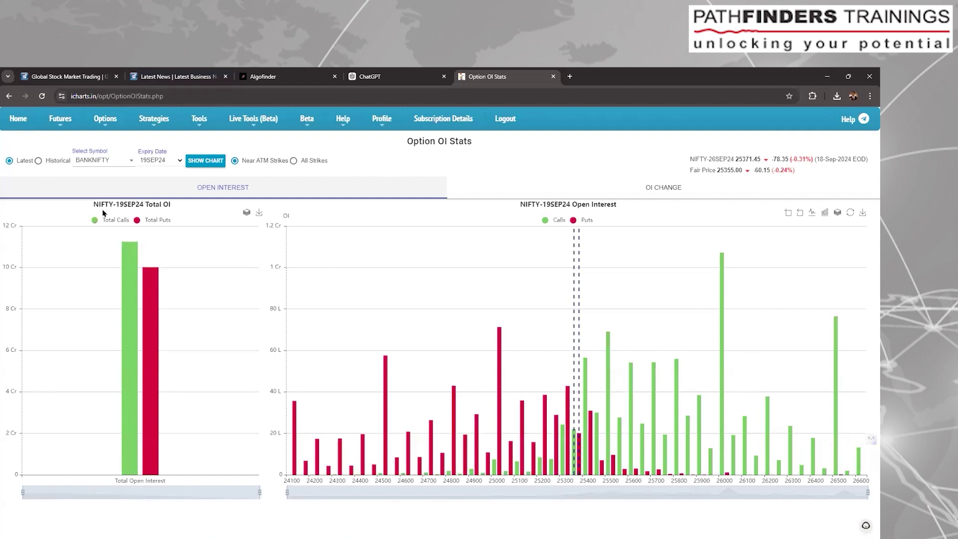
pyautogui.click(211, 165)
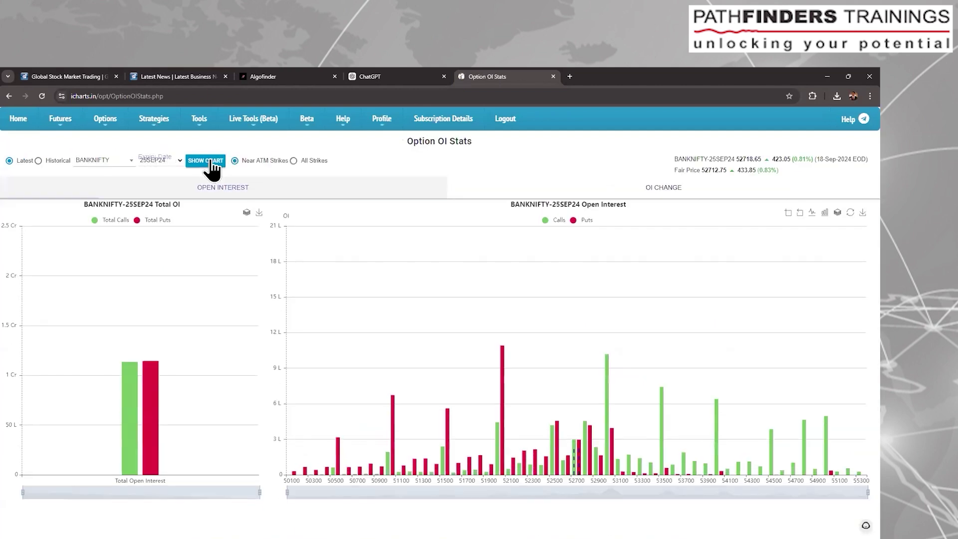
pyautogui.click(109, 160)
pyautogui.click(98, 217)
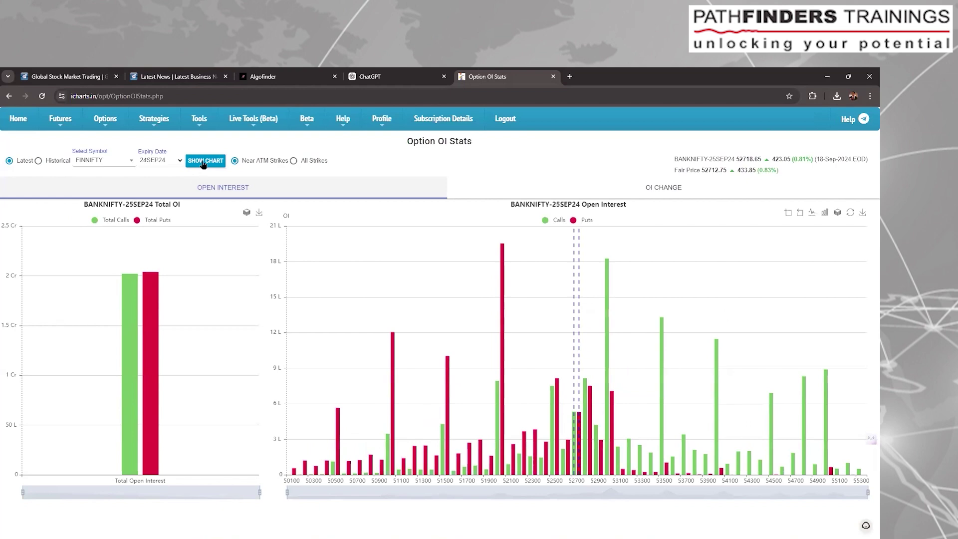
pyautogui.click(204, 164)
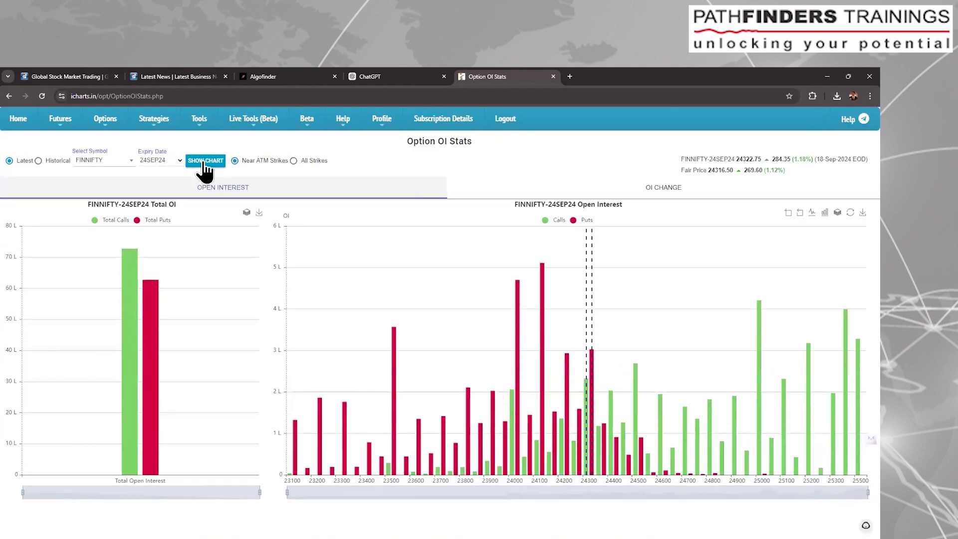
# Load the MIDCPNIFTY and NIFTYNXT50 open-interest charts, then reselect NIFTY.
pyautogui.click(109, 160)
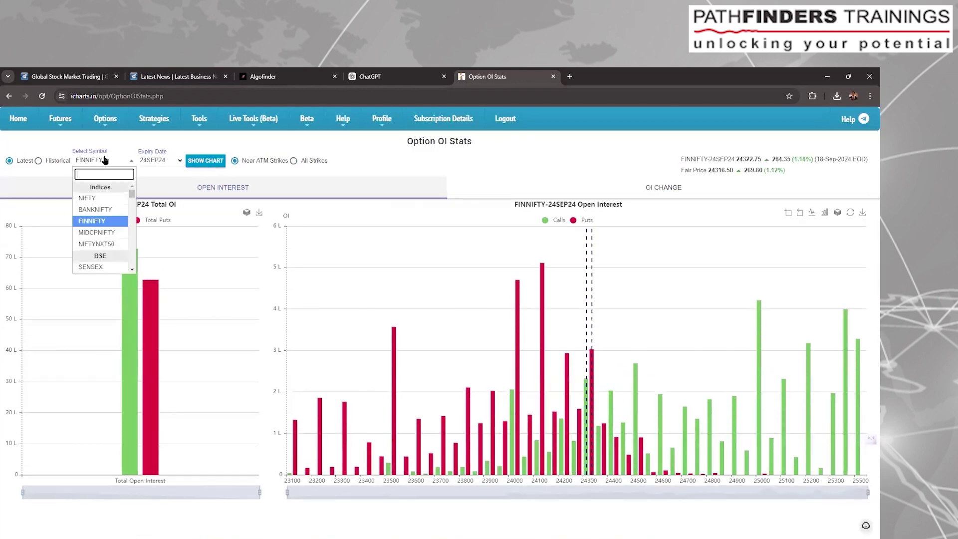
pyautogui.click(97, 233)
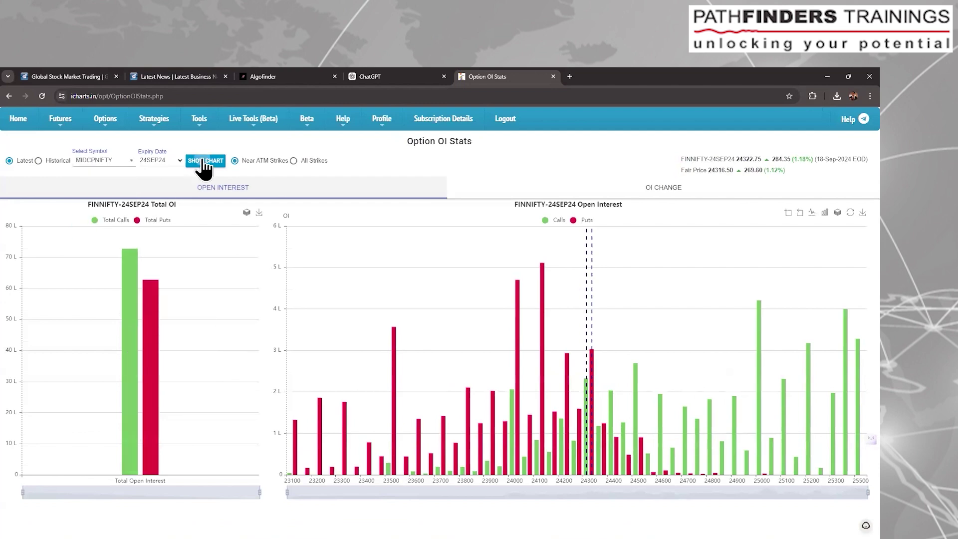
pyautogui.click(204, 162)
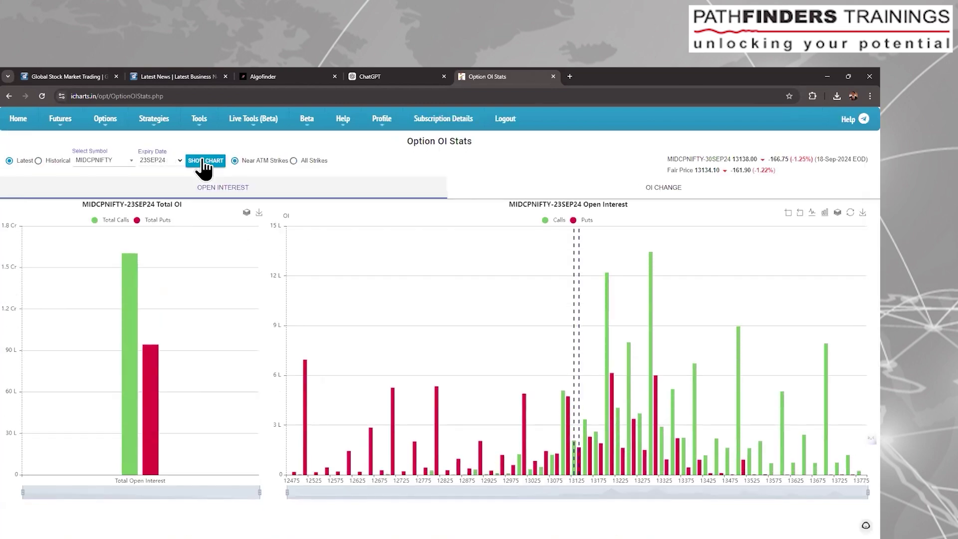
pyautogui.click(112, 161)
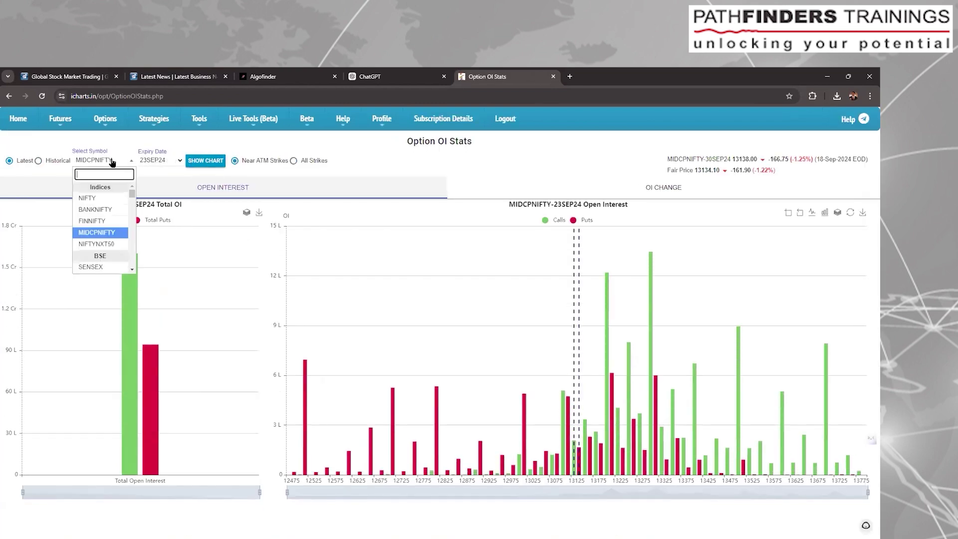
pyautogui.click(97, 245)
pyautogui.click(205, 162)
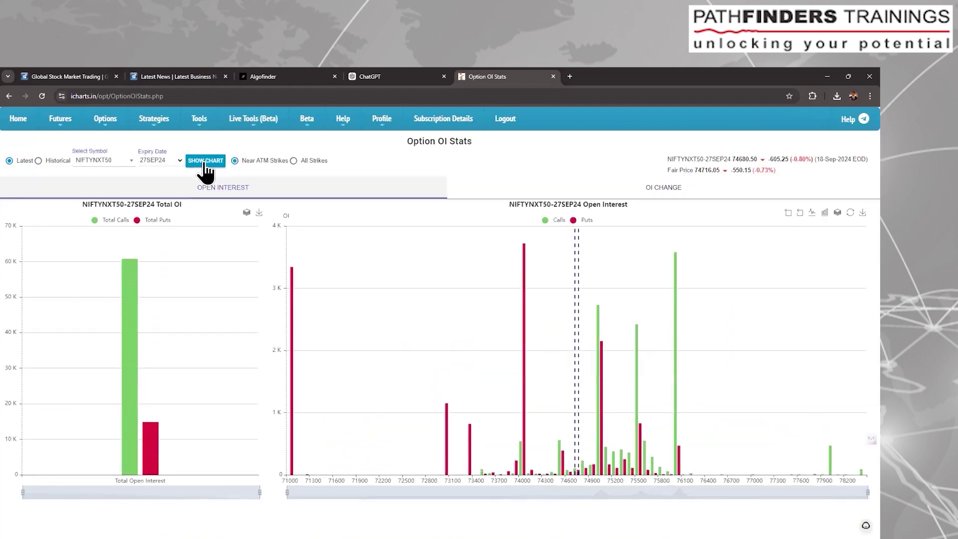
pyautogui.click(111, 162)
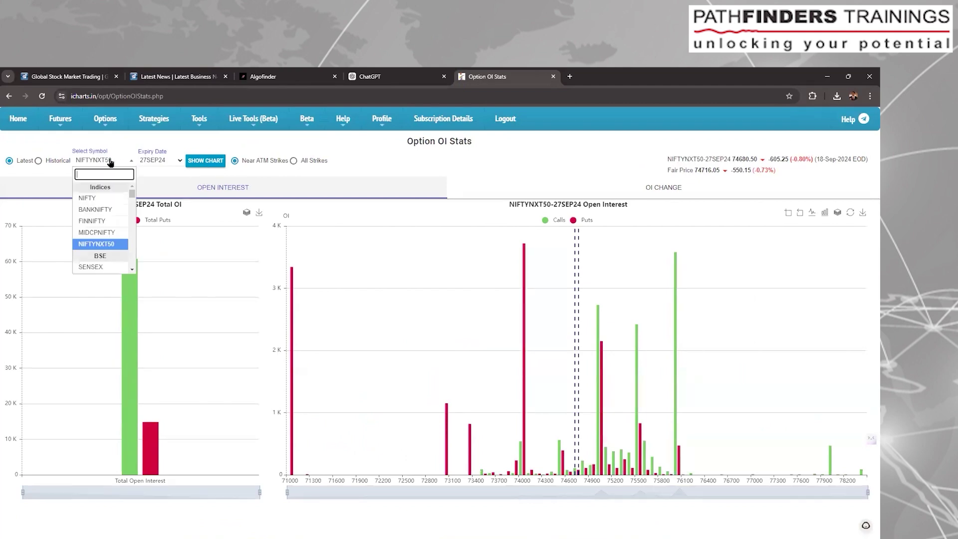
pyautogui.click(92, 199)
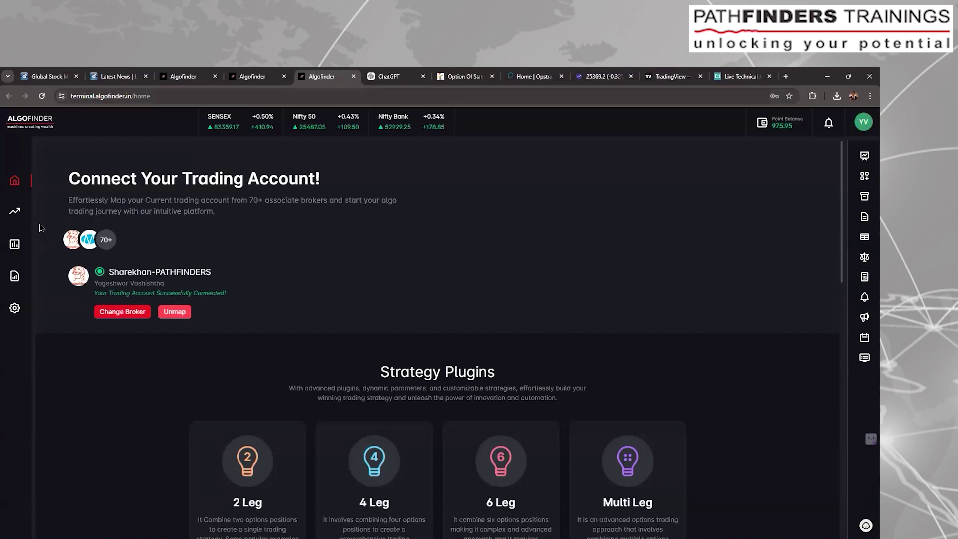
# Show the algo terminal's live trading strategies.
pyautogui.click(15, 211)
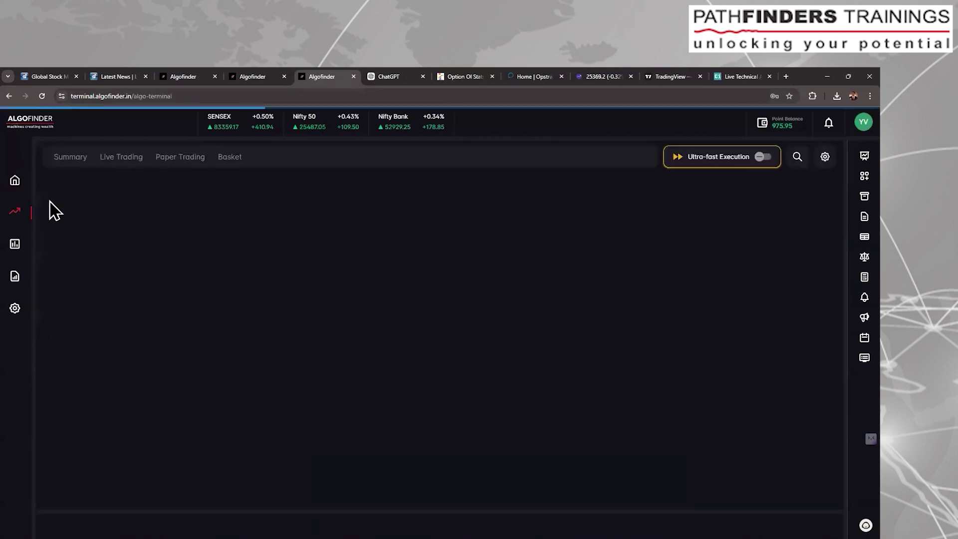
pyautogui.click(121, 157)
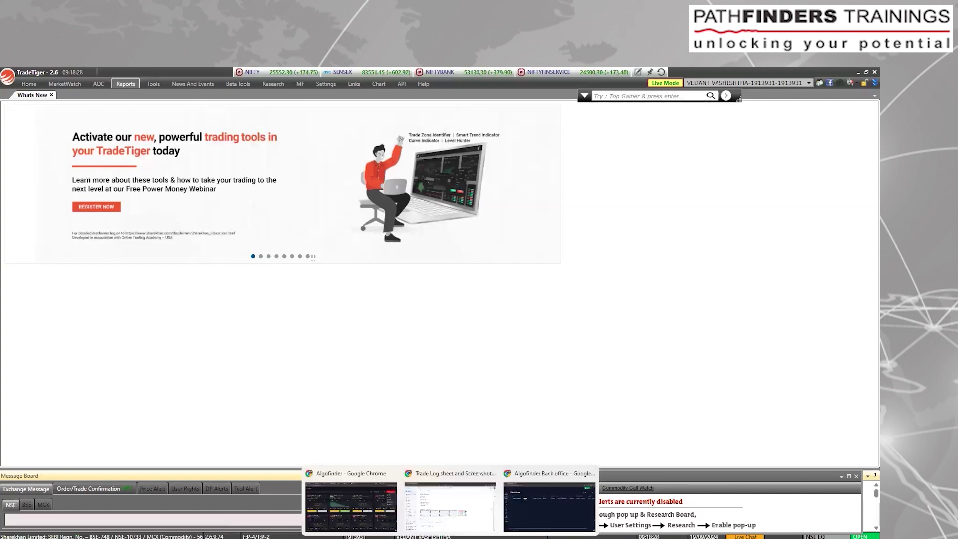
pyautogui.click(655, 509)
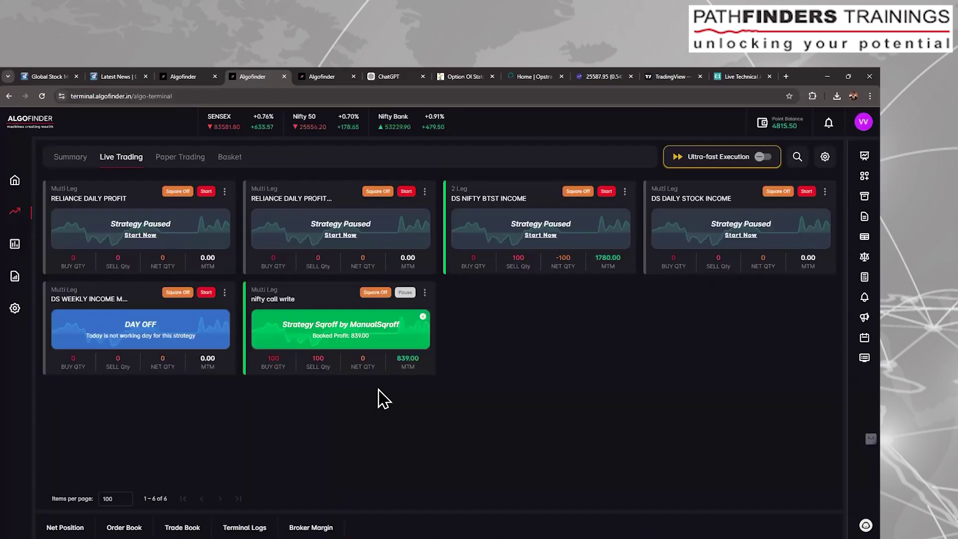
# Change the nifty call write leg's strike from 22600 to the 25600 call.
pyautogui.click(425, 294)
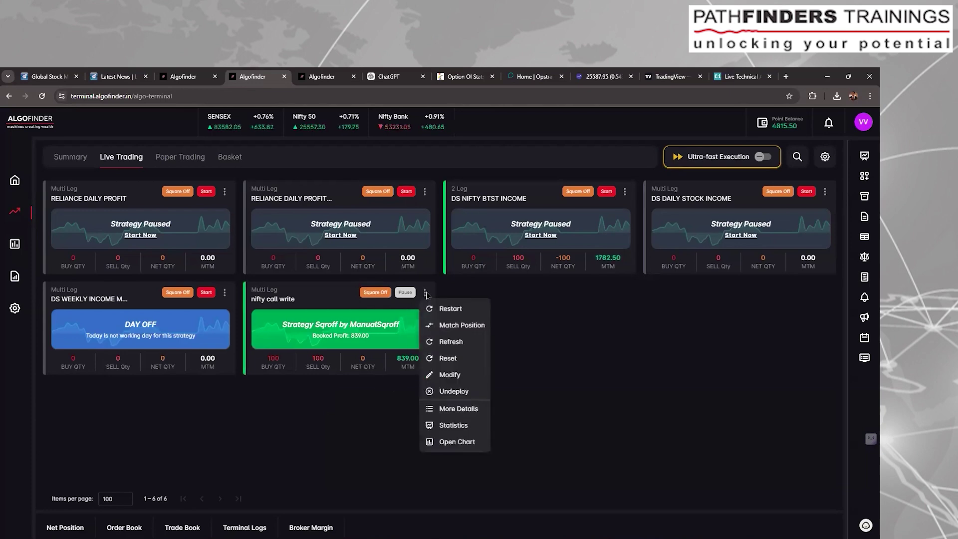
pyautogui.click(448, 376)
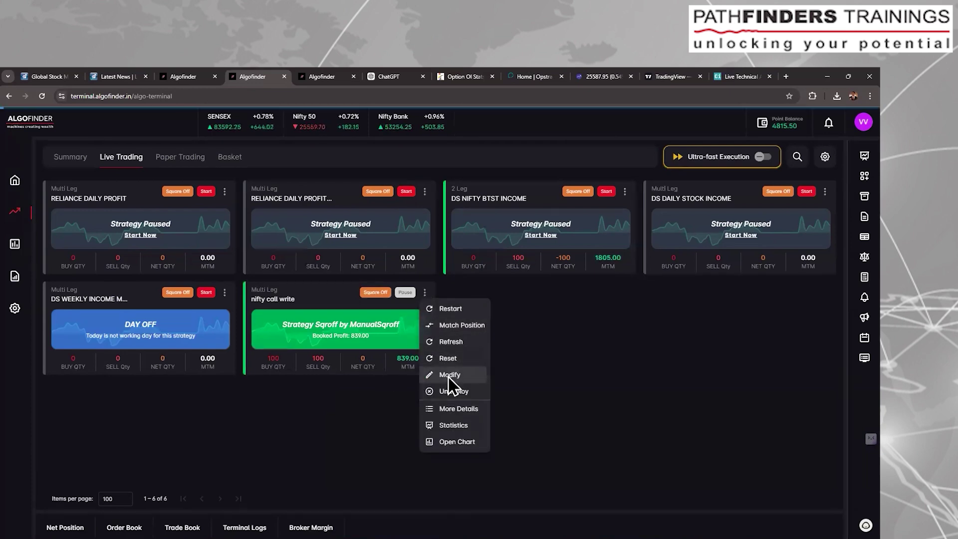
pyautogui.click(364, 214)
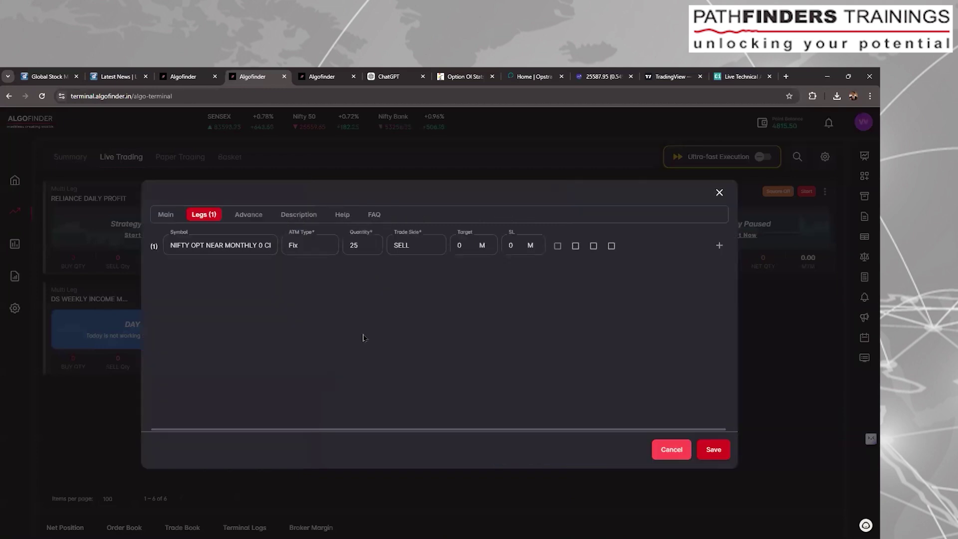
pyautogui.click(208, 246)
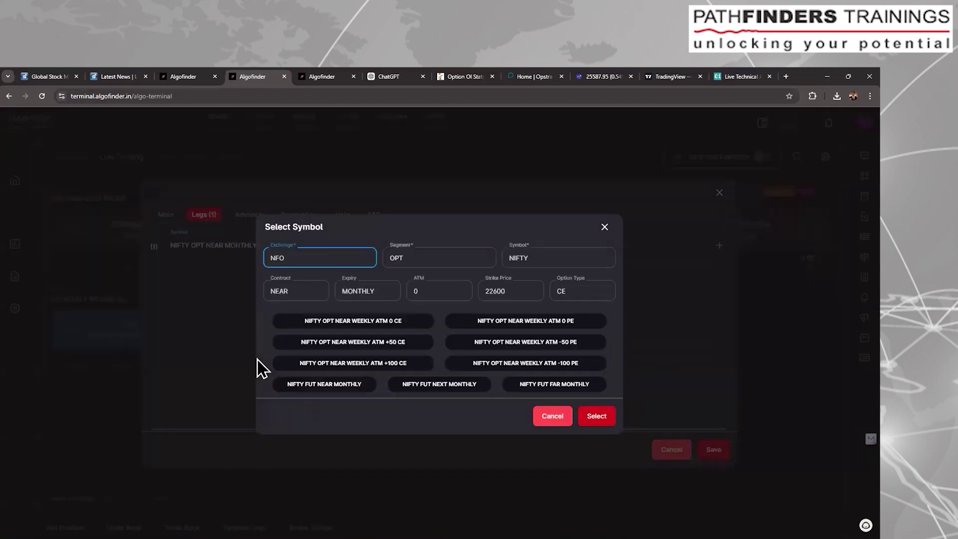
pyautogui.moveTo(524, 292); pyautogui.dragTo(470, 292)
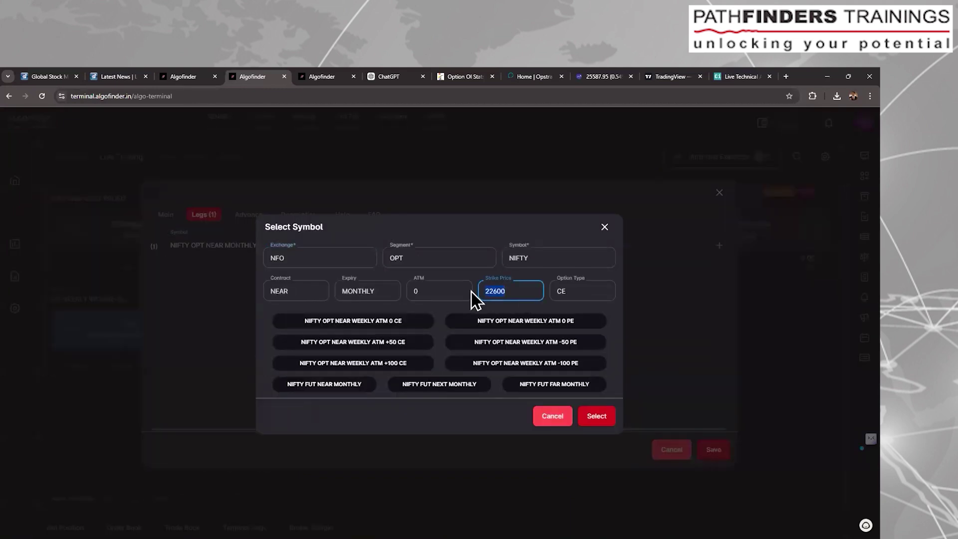
pyautogui.write('2560')
pyautogui.write('0')
pyautogui.click(596, 417)
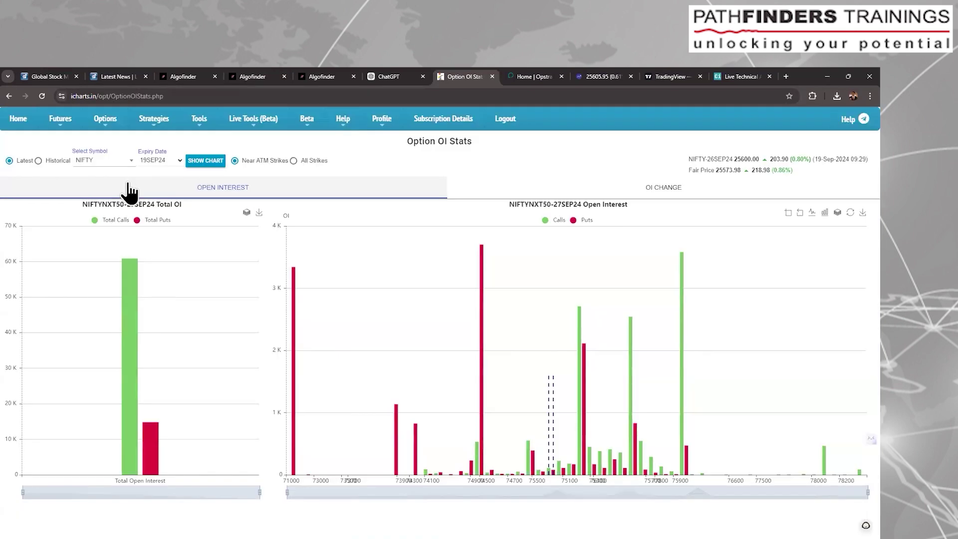
# Load BAJFINANCE's 26SEP24 open-interest charts in iCharts, then switch to TradeTiger.
pyautogui.click(109, 161)
pyautogui.write('b')
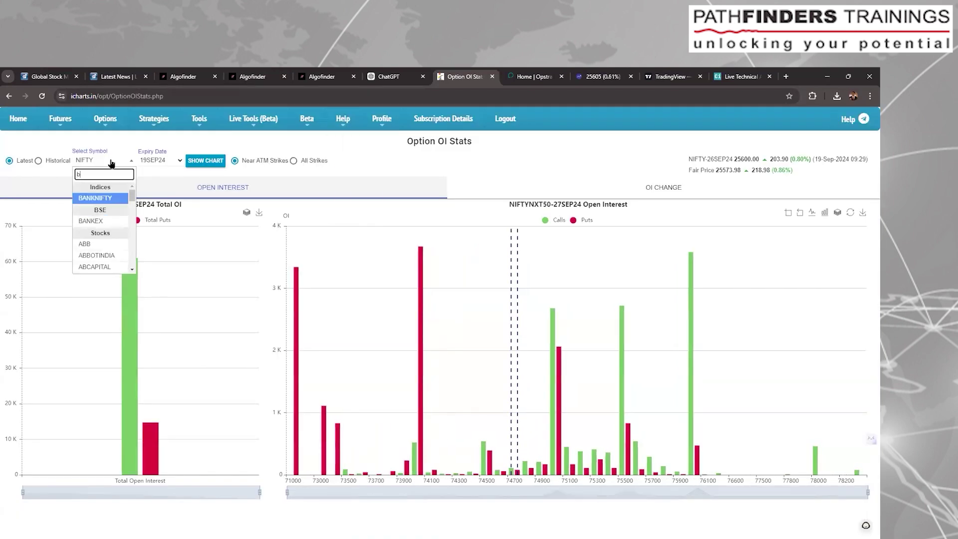
pyautogui.write('ajf')
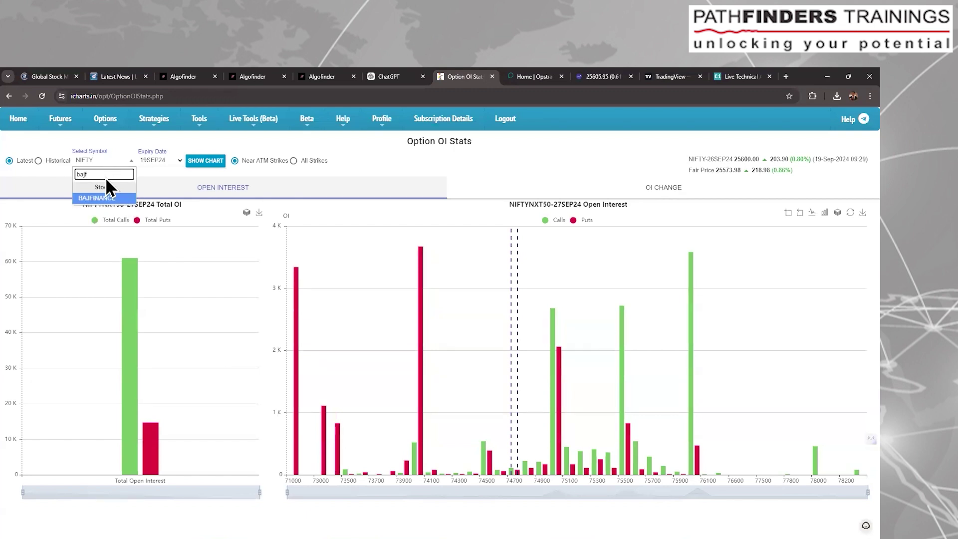
pyautogui.click(97, 197)
pyautogui.click(204, 161)
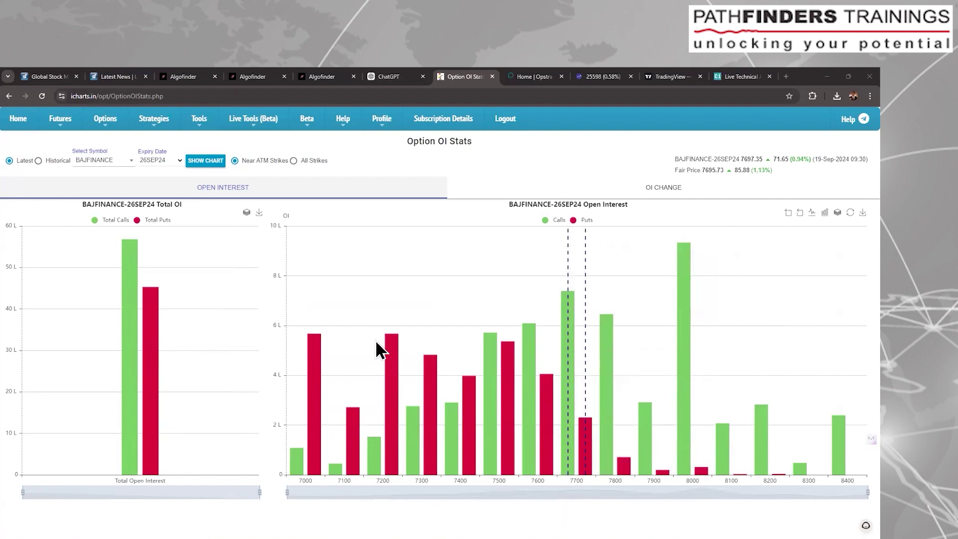
pyautogui.hotkey('alt', 'Tab')
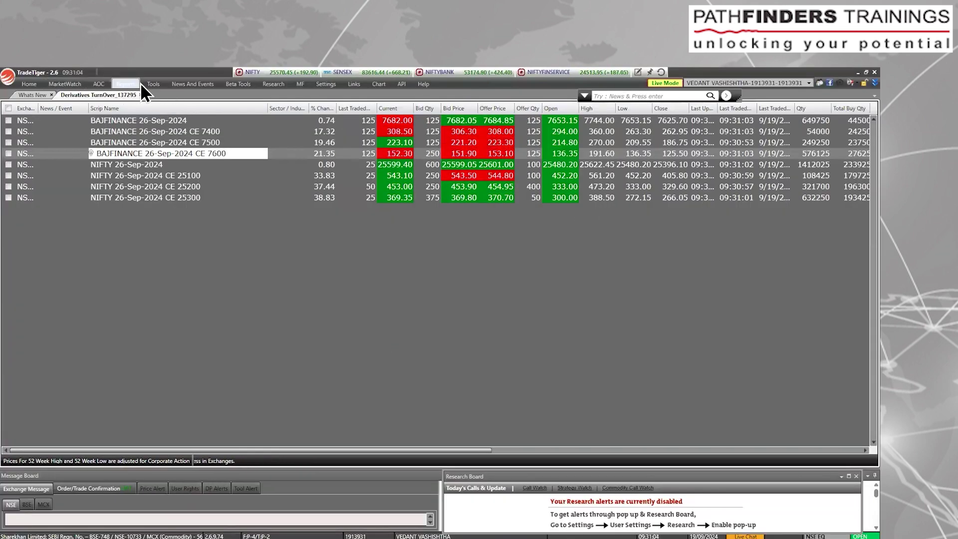
# Bring up the derivatives turnover report, then the iCharts OI symbol list.
pyautogui.click(137, 84)
pyautogui.click(247, 109)
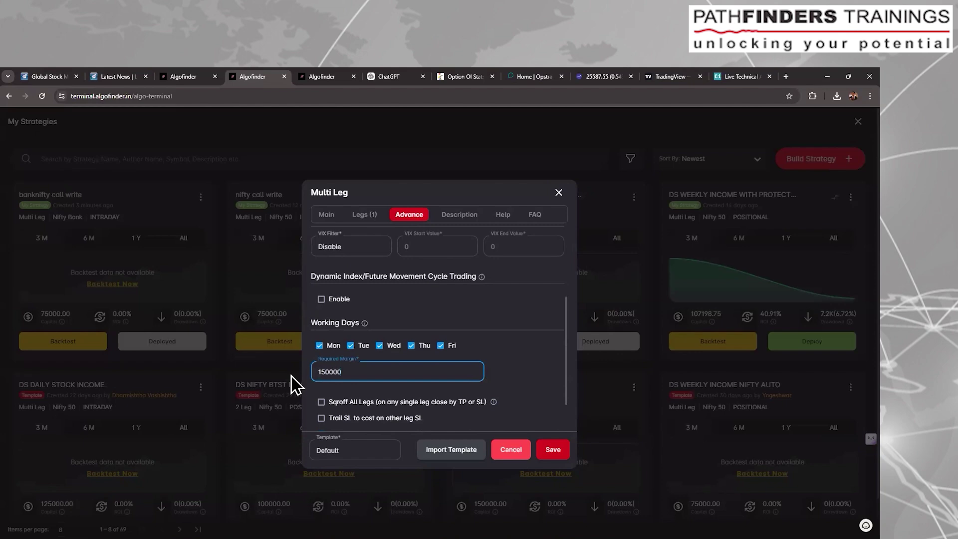
pyautogui.scroll(-1, 430, 350)
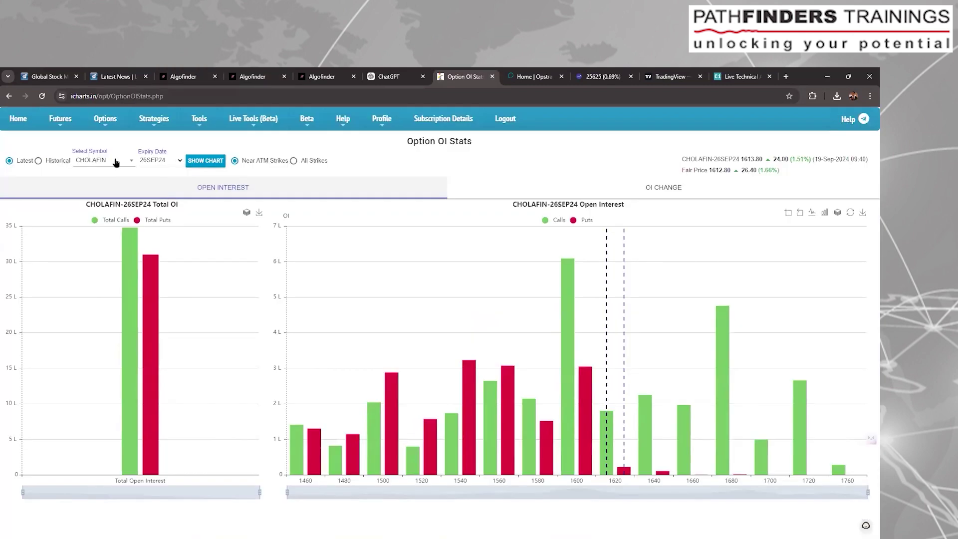
pyautogui.click(116, 162)
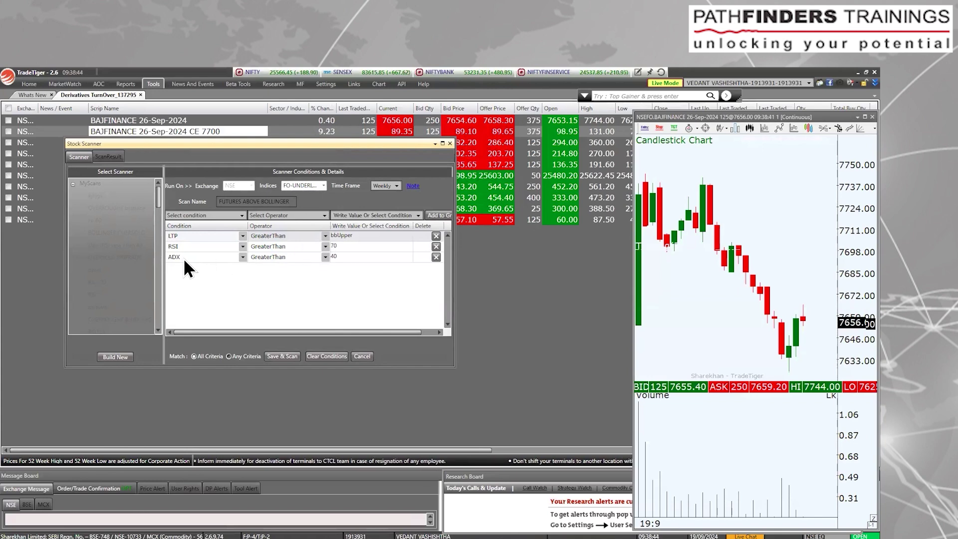
# Remove the ADX greater than 40 condition, then save and run the scan.
pyautogui.click(434, 259)
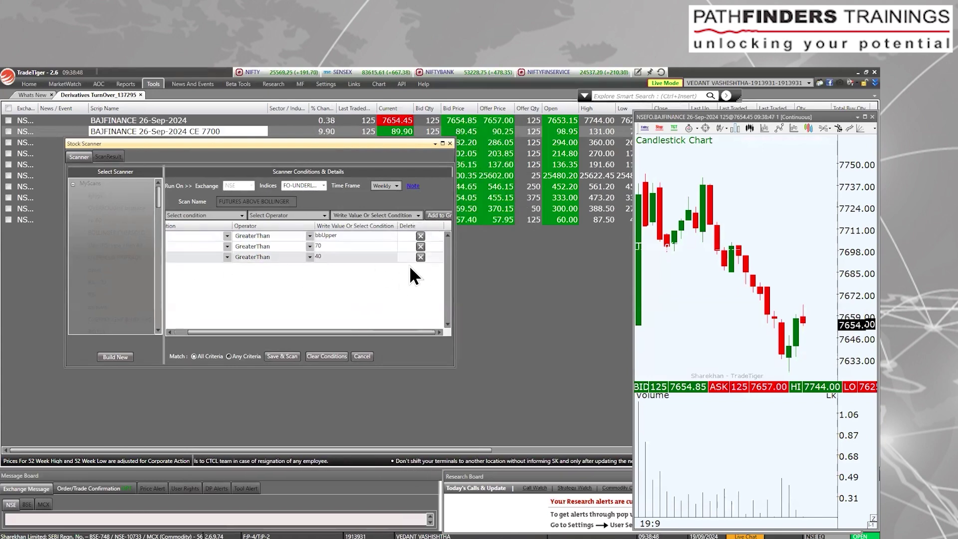
pyautogui.click(420, 257)
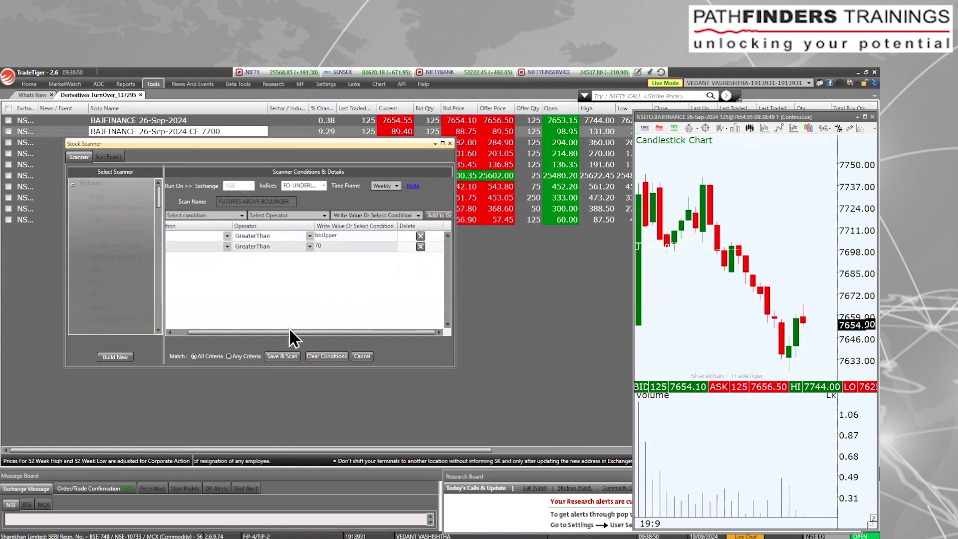
pyautogui.click(277, 357)
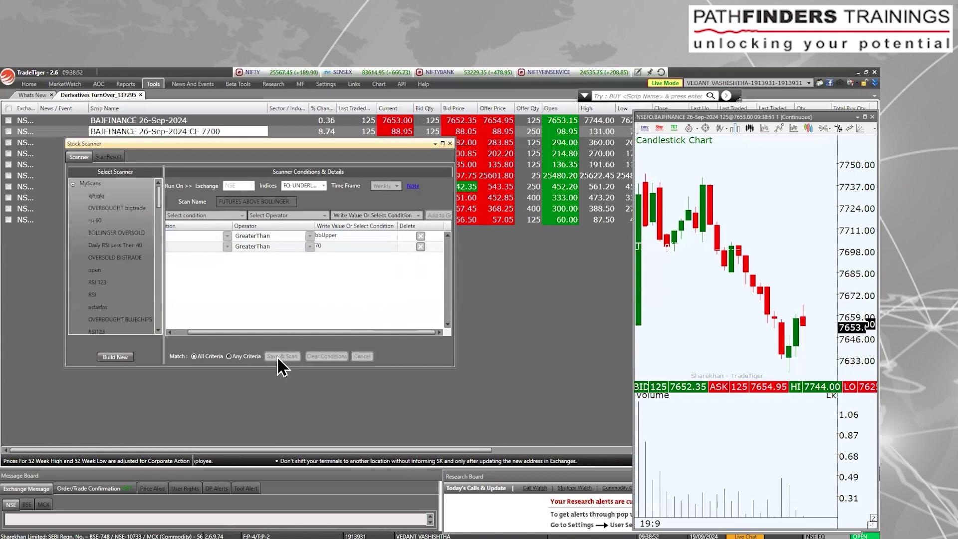
pyautogui.click(438, 317)
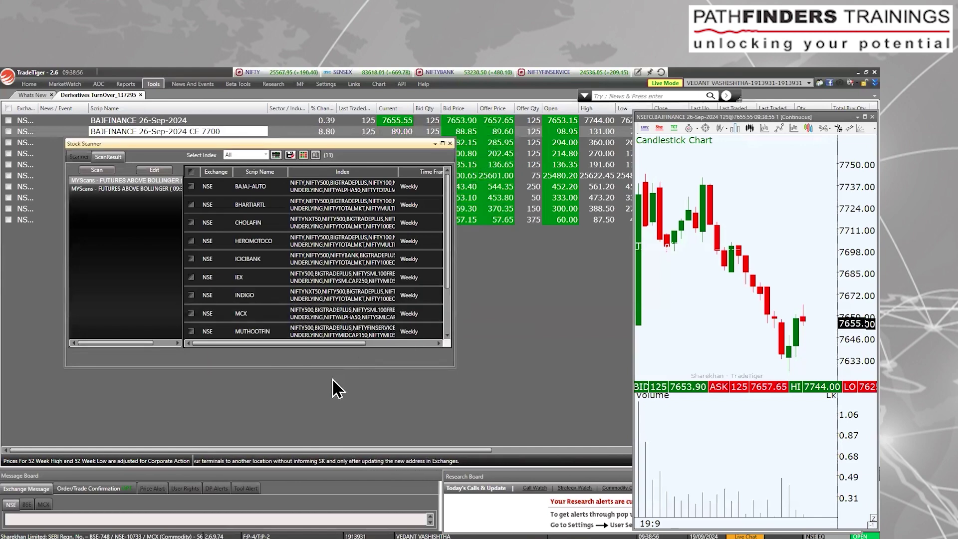
# Select all stocks the scan found and close the stock scanner.
pyautogui.click(192, 171)
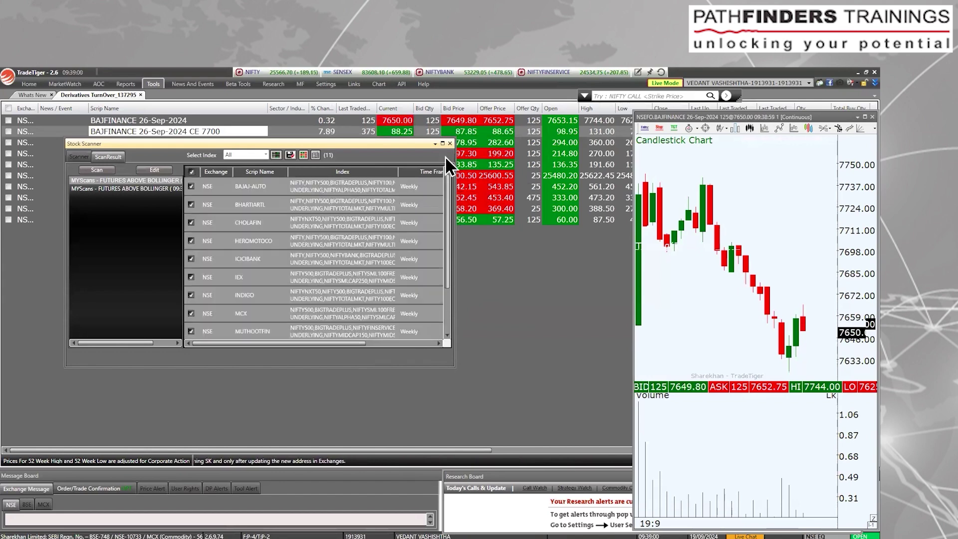
pyautogui.click(449, 143)
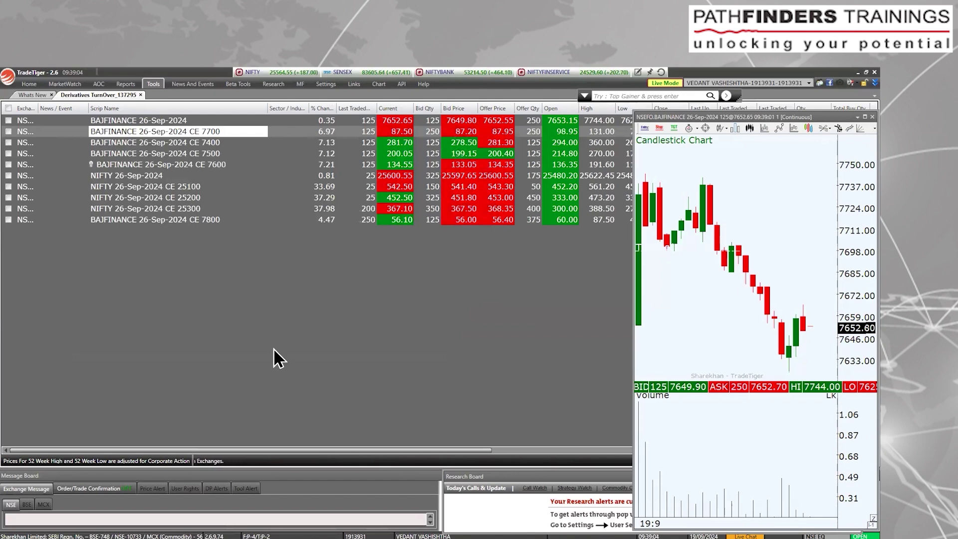
pyautogui.click(125, 85)
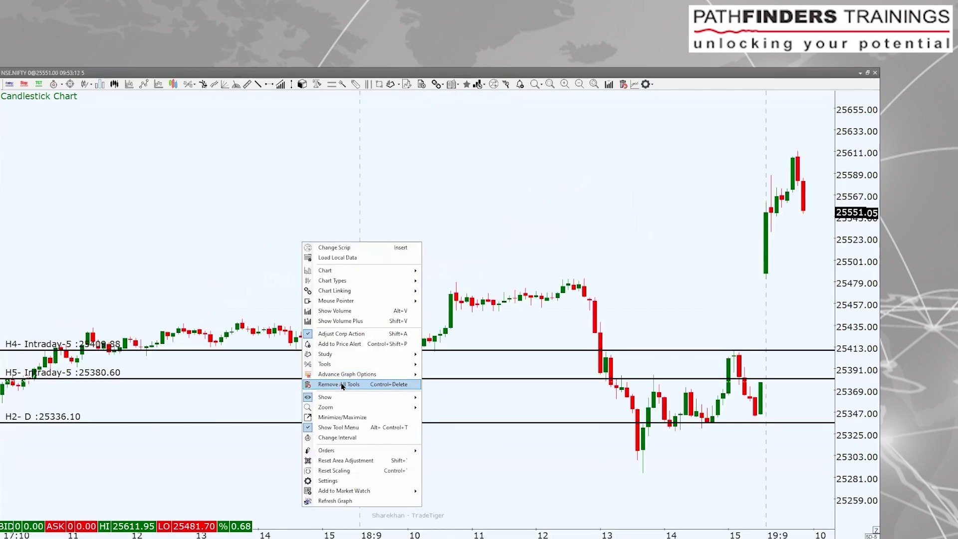
# Delete the NIFTY horizontal lines across all intervals and draw a low-to-high Fibonacci retracement.
pyautogui.click(341, 384)
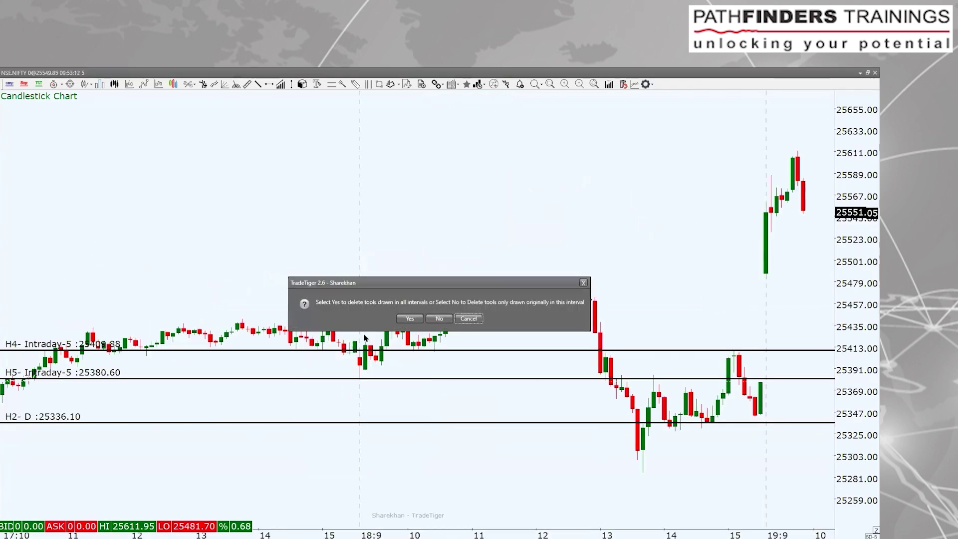
pyautogui.click(415, 321)
pyautogui.scroll(1, 444, 399)
pyautogui.scroll(1, 444, 400)
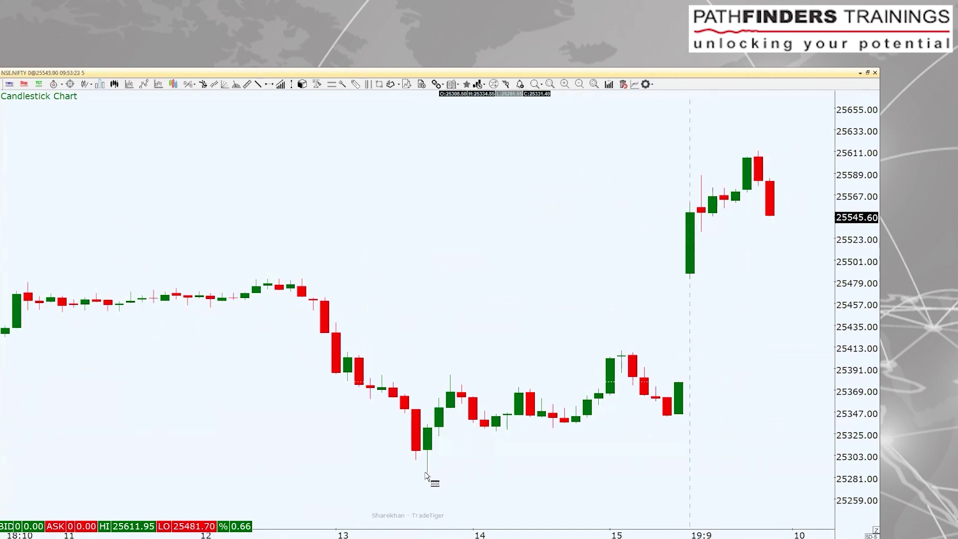
pyautogui.moveTo(427, 471); pyautogui.dragTo(756, 155)
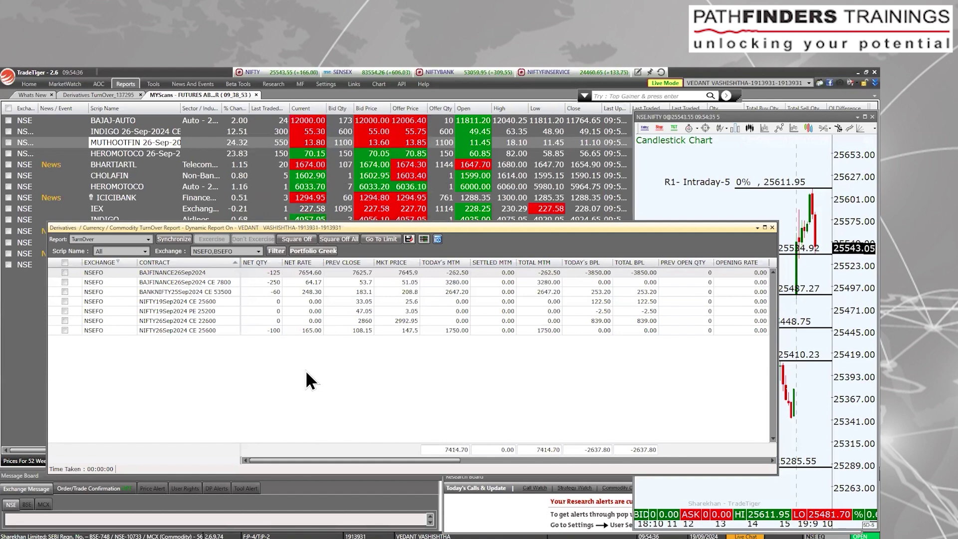
# Close the turnover report and widen the NIFTY chart leftward over the watchlist.
pyautogui.click(771, 227)
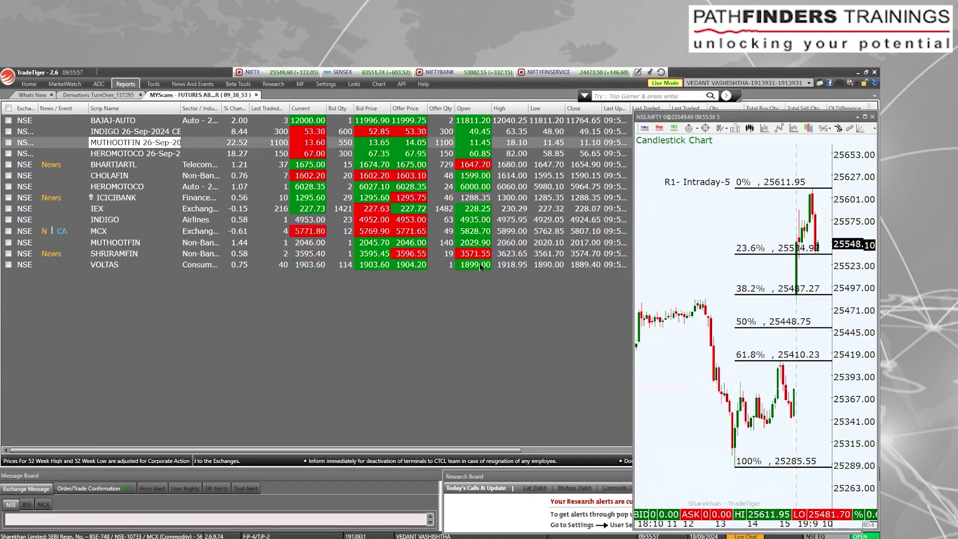
pyautogui.moveTo(480, 268); pyautogui.dragTo(461, 267)
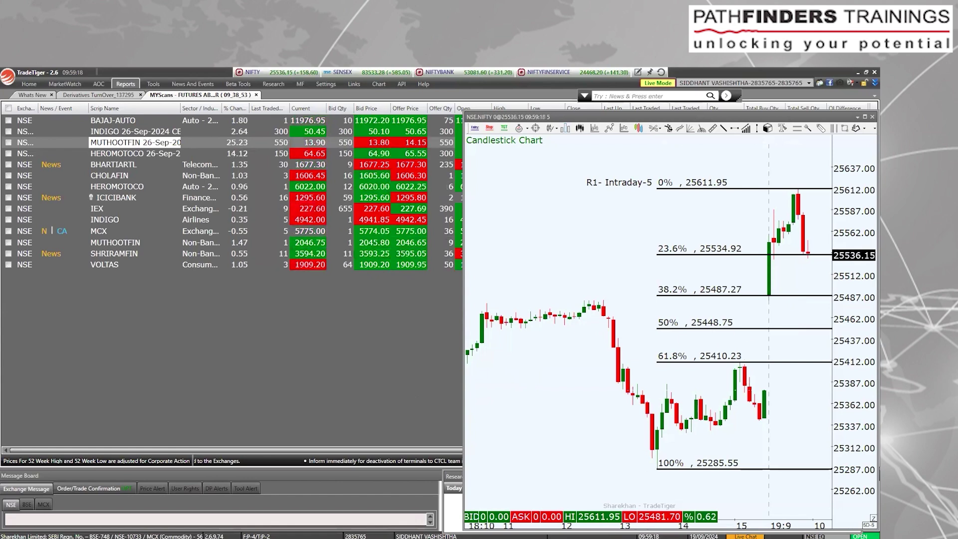
# Look through the NIFTY option OI, market news and Algofinder browser tabs.
pyautogui.click(350, 506)
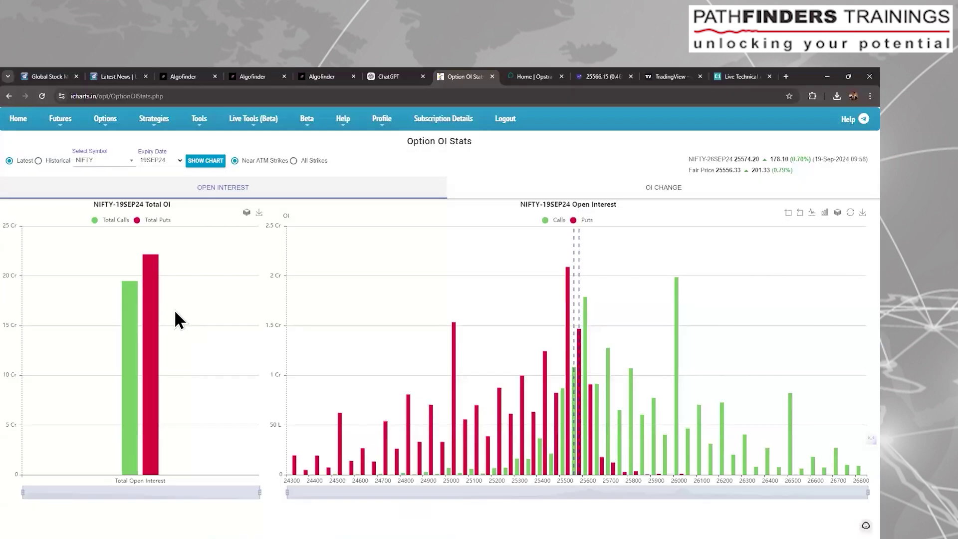
pyautogui.click(112, 76)
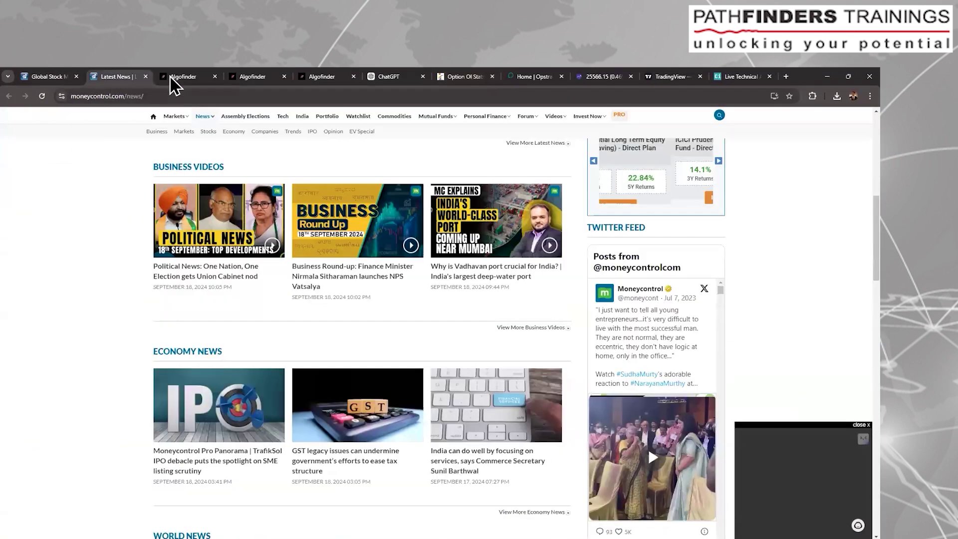
pyautogui.click(171, 77)
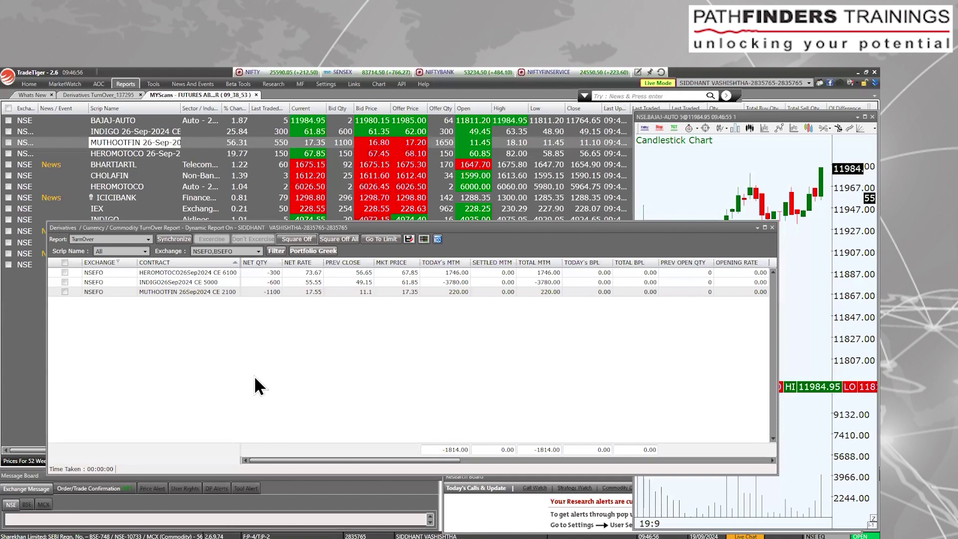
# Close the Derivatives TurnOver Report window.
pyautogui.click(772, 228)
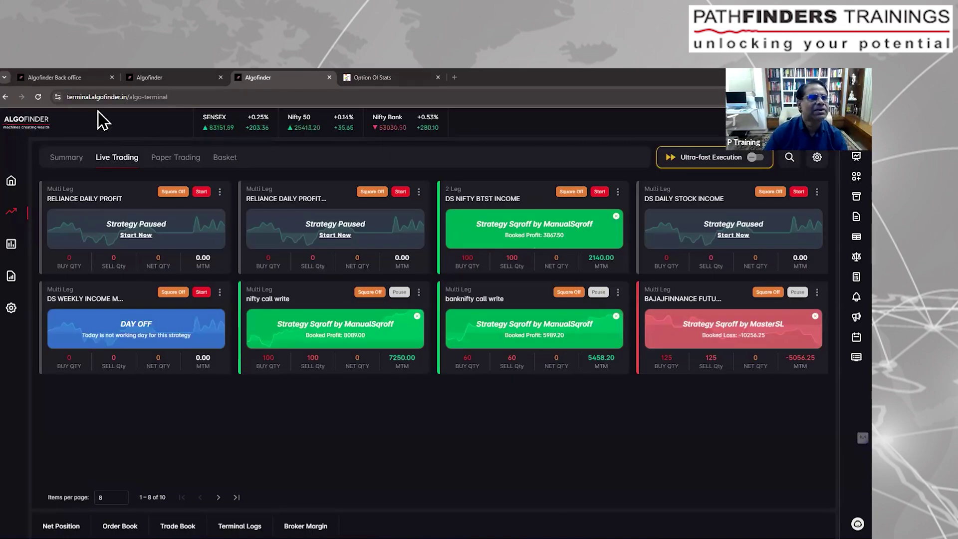
# Review the other Algofinder terminal's live strategies, then go to the Option OI Stats page.
pyautogui.click(162, 81)
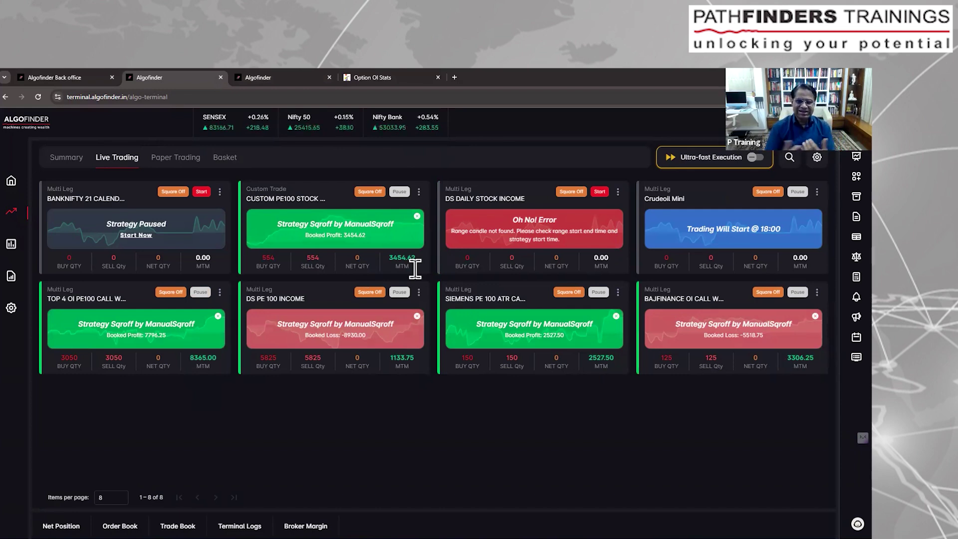
pyautogui.click(386, 78)
pyautogui.moveTo(149, 119)
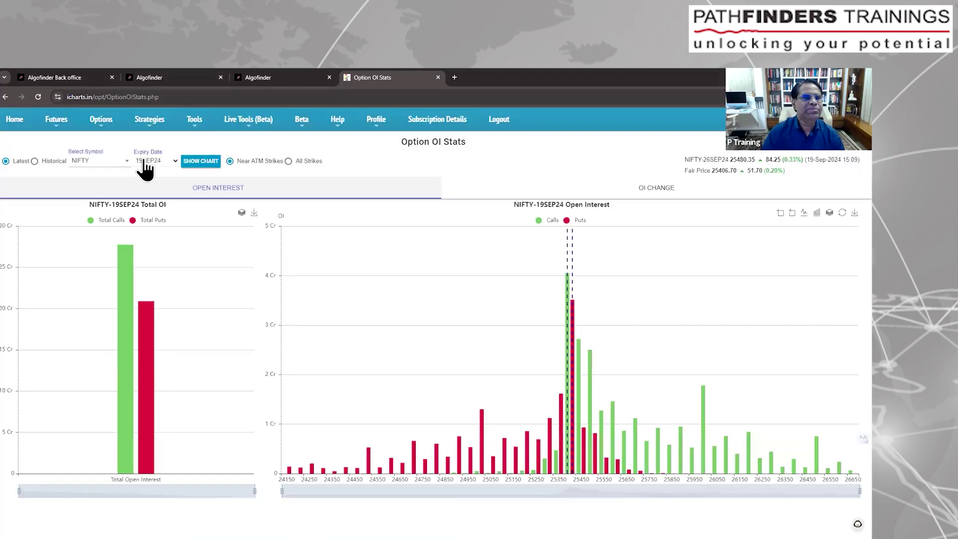
# Switch the iCharts OI symbol to SIEMENS and redraw its 26SEP24 charts.
pyautogui.click(101, 162)
pyautogui.write('si')
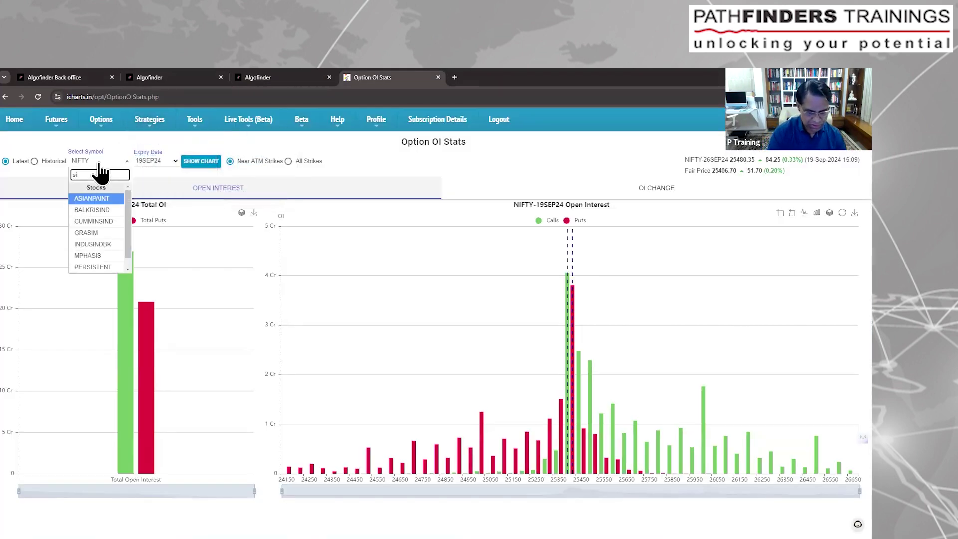
pyautogui.write('em')
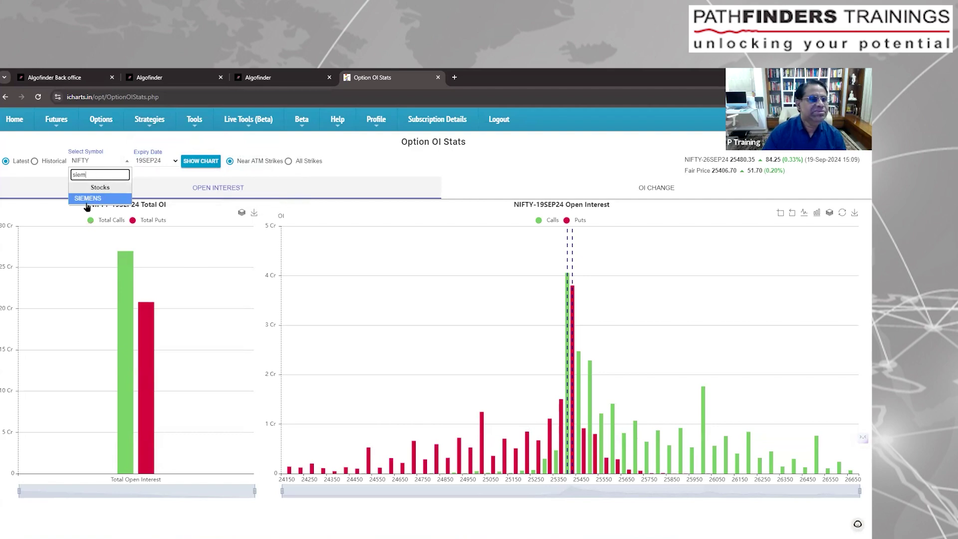
pyautogui.click(91, 201)
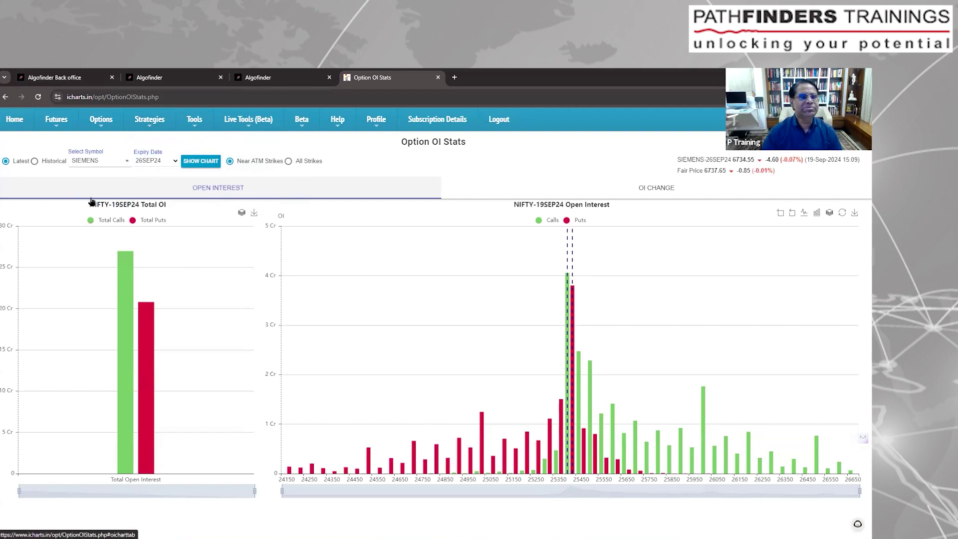
pyautogui.click(201, 162)
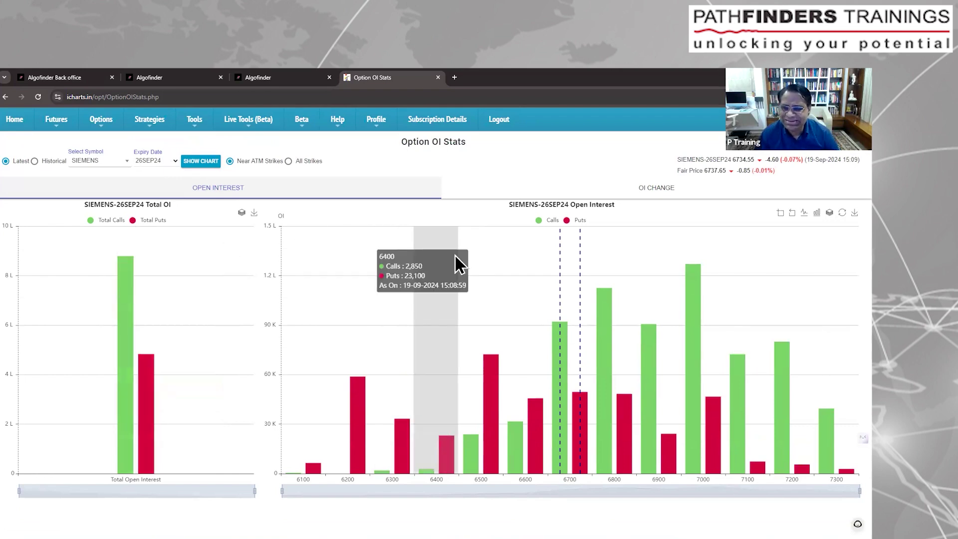
pyautogui.moveTo(561, 352)
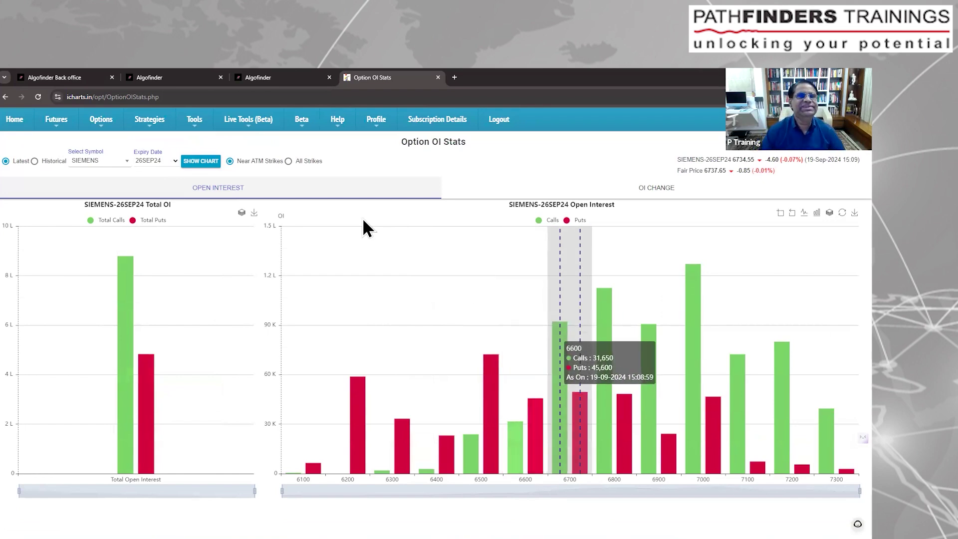
# Change the SIEMENS PE 100 ATR CALL WRITE leg to the 6700-strike near-monthly call, then save.
pyautogui.click(160, 79)
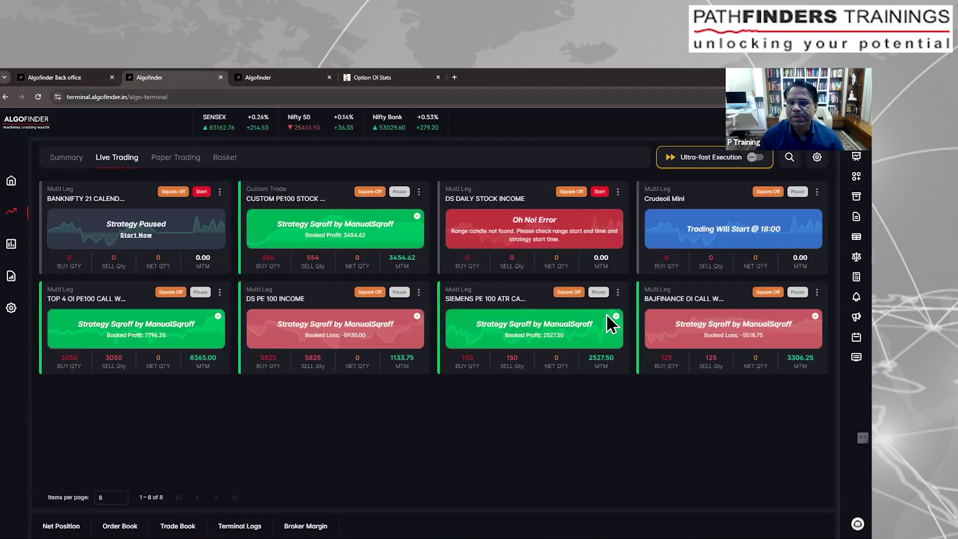
pyautogui.click(617, 293)
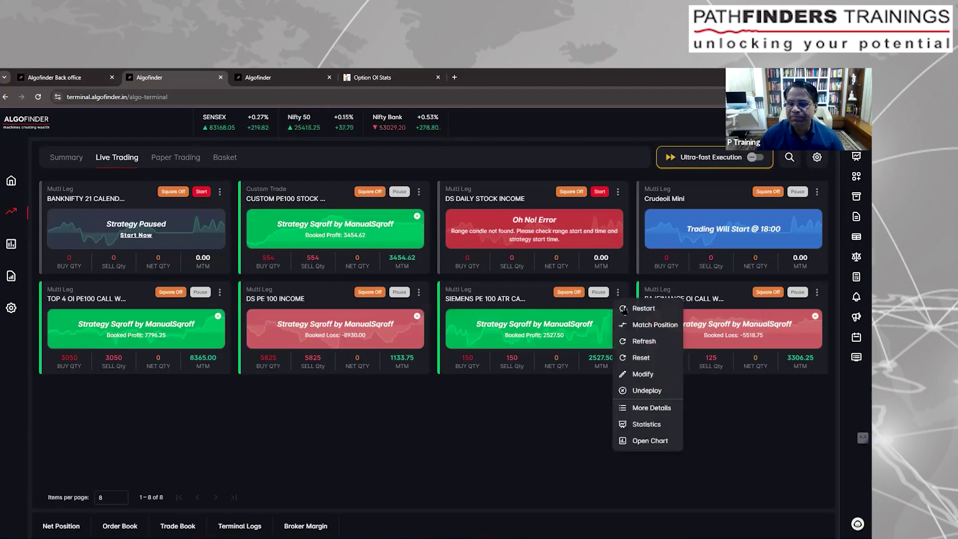
pyautogui.click(645, 374)
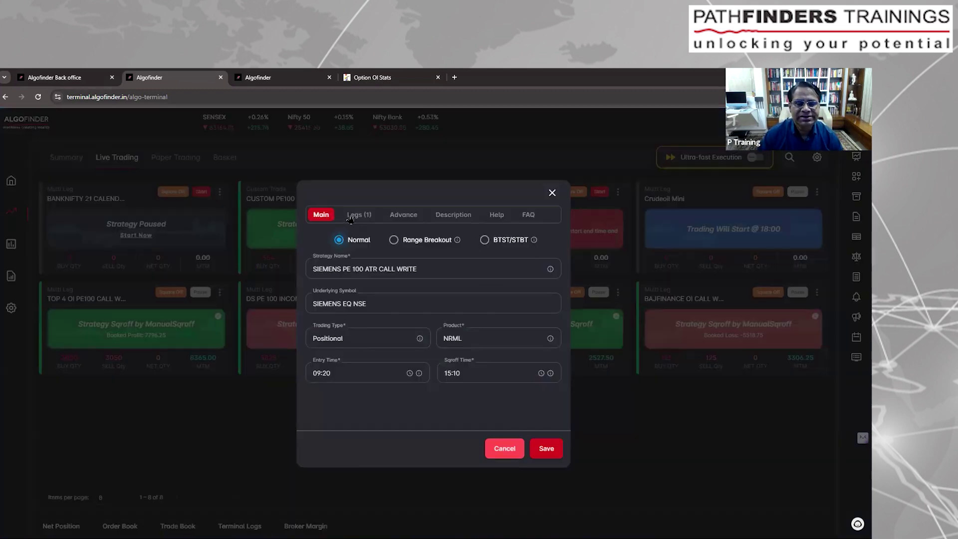
pyautogui.click(350, 216)
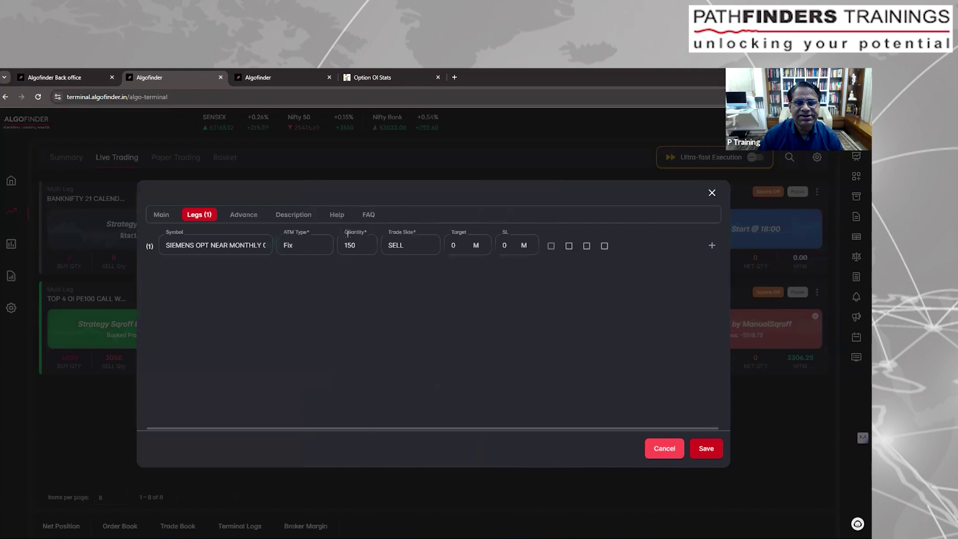
pyautogui.click(248, 247)
pyautogui.click(507, 290)
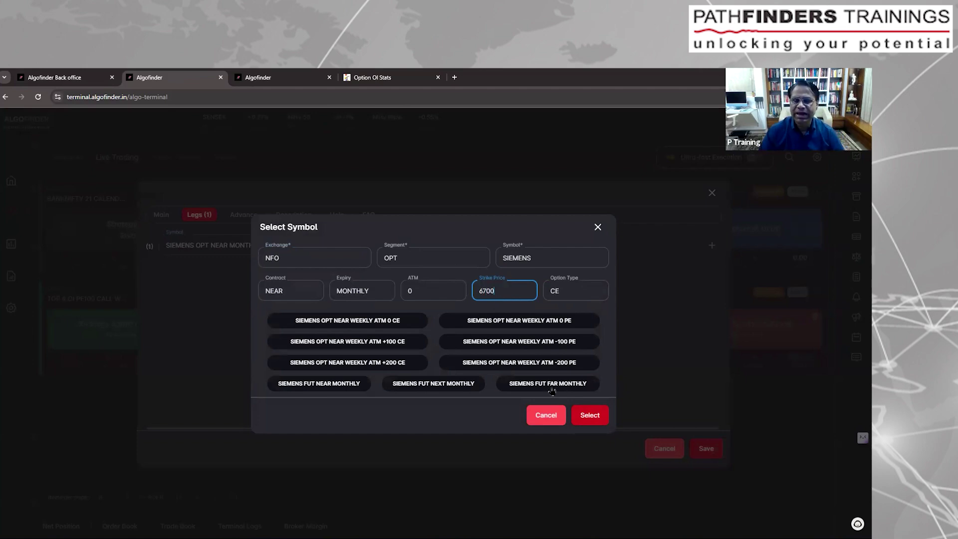
pyautogui.click(607, 417)
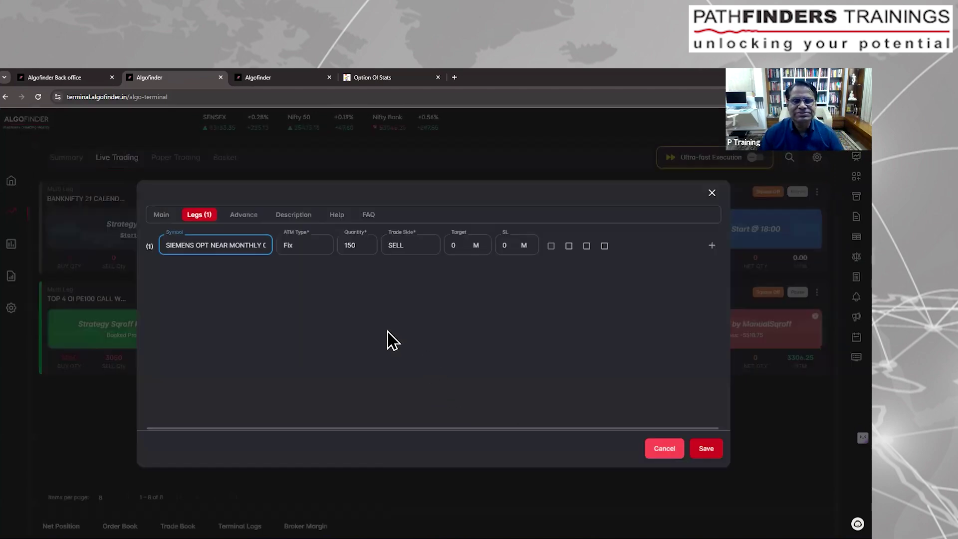
pyautogui.click(706, 450)
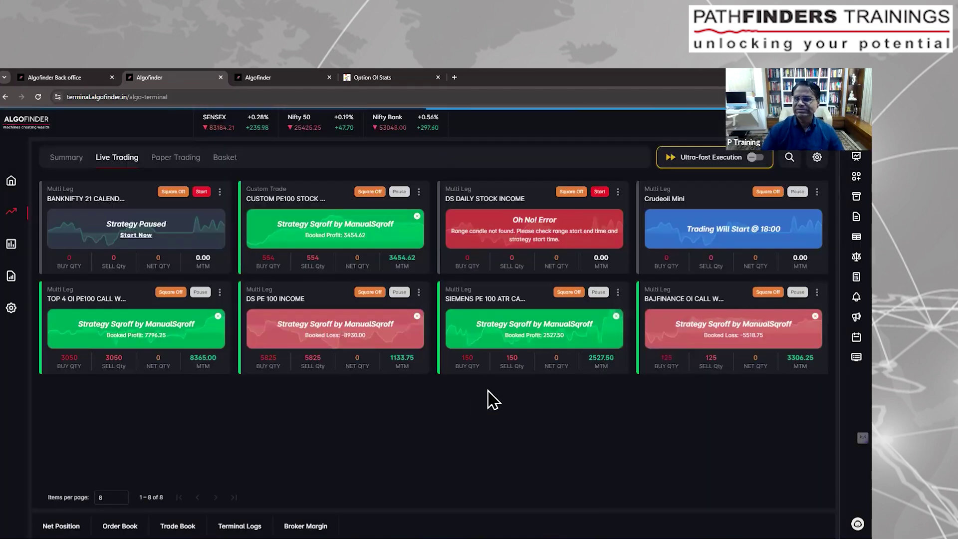
# Reset and refresh the SIEMENS PE 100 ATR CALL WRITE strategy, confirming both dialogs.
pyautogui.click(618, 292)
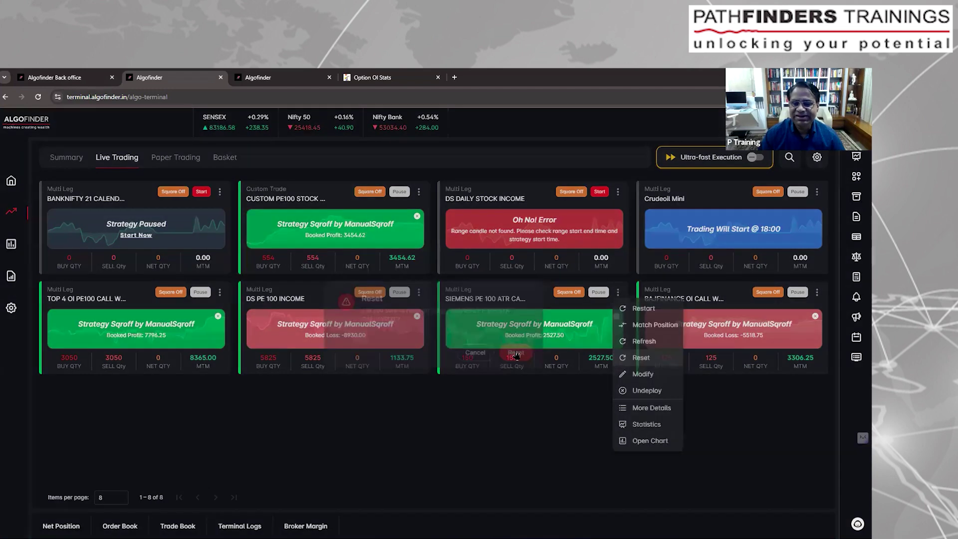
pyautogui.click(597, 291)
pyautogui.click(618, 293)
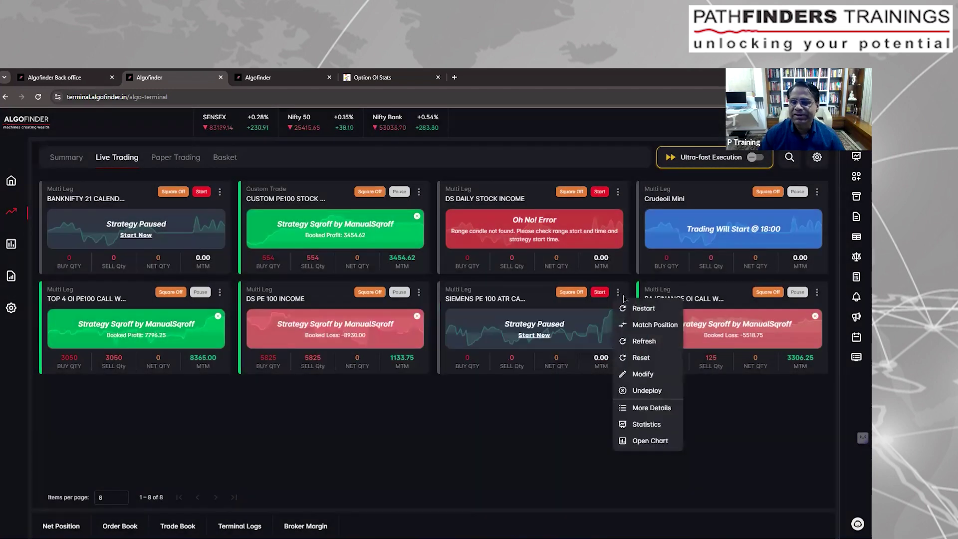
pyautogui.click(642, 340)
pyautogui.click(518, 355)
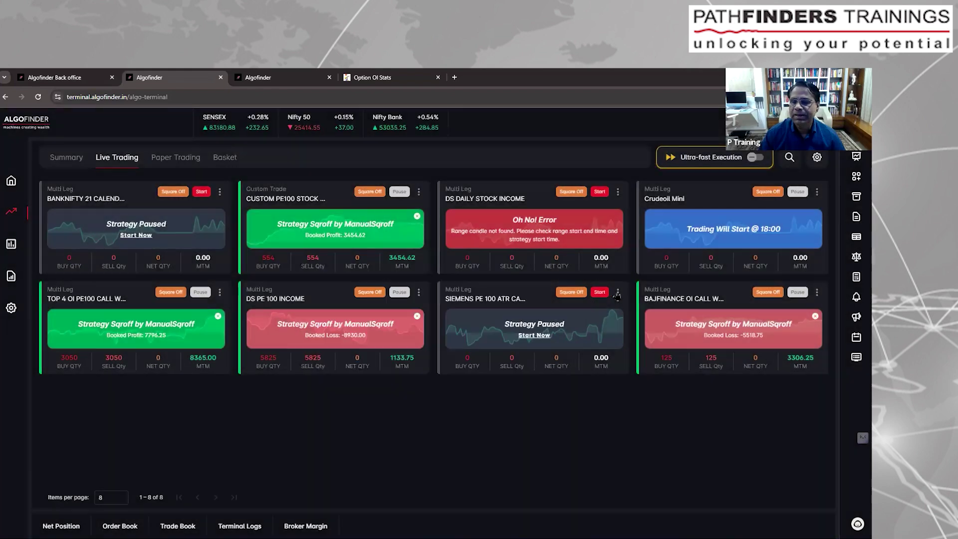
# Restart the SIEMENS strategy and accept the Start Trading prompt so it runs live.
pyautogui.click(618, 293)
pyautogui.click(643, 308)
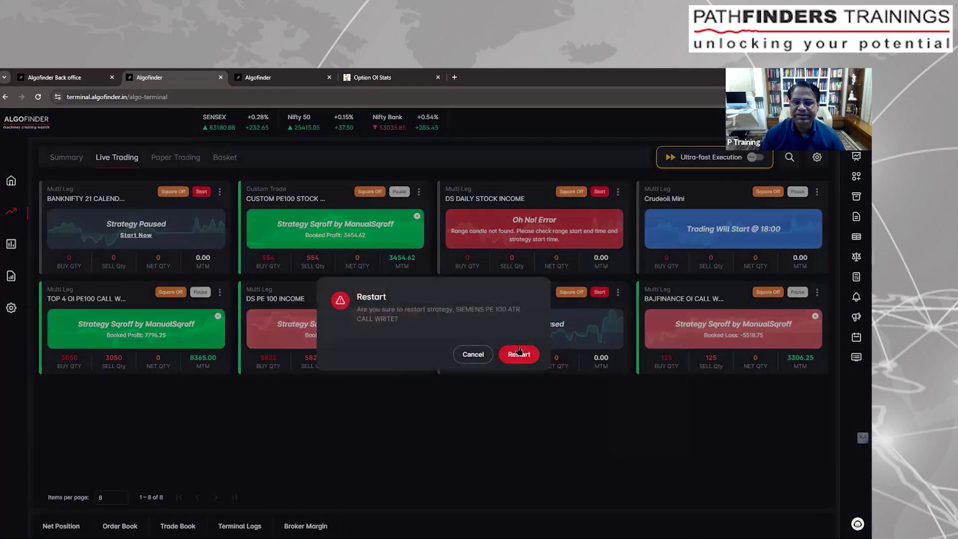
pyautogui.click(523, 354)
pyautogui.click(535, 335)
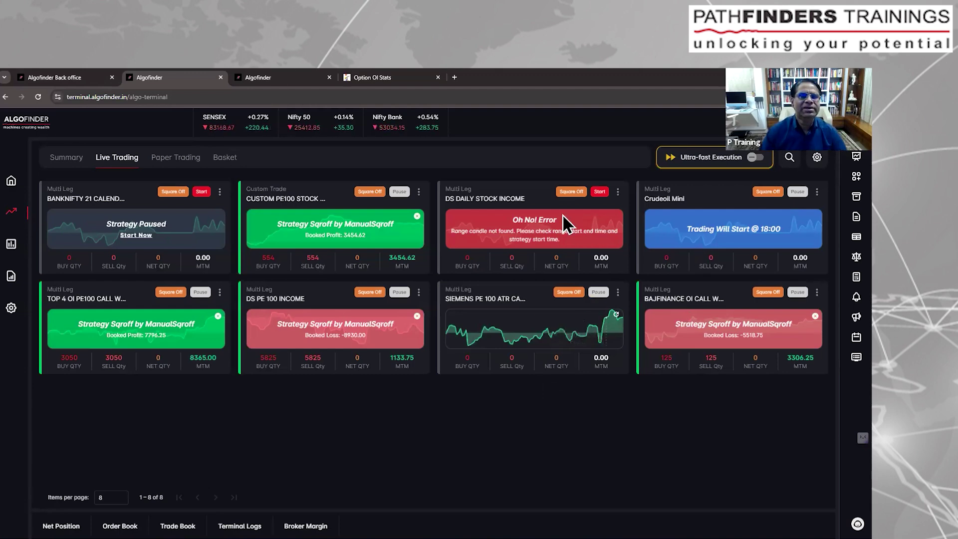
pyautogui.click(281, 86)
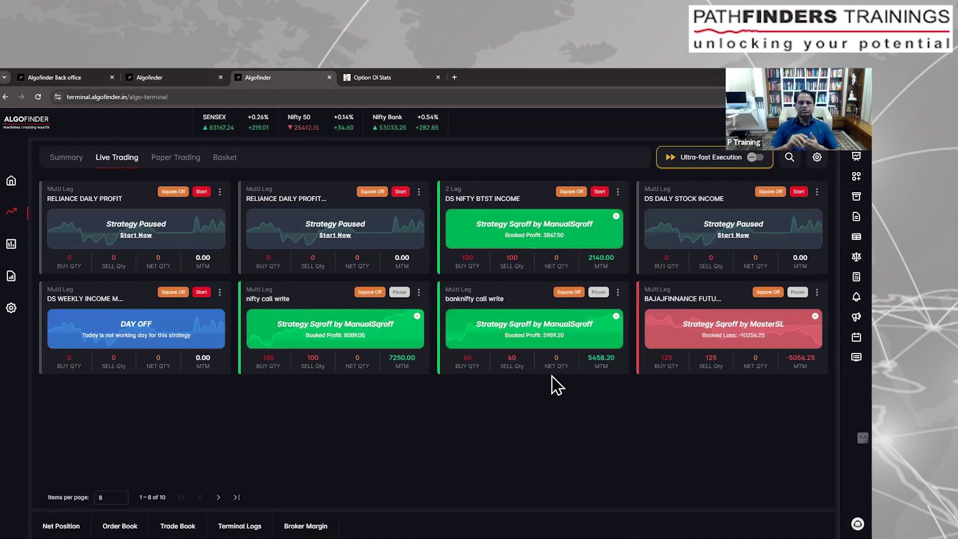
pyautogui.click(173, 81)
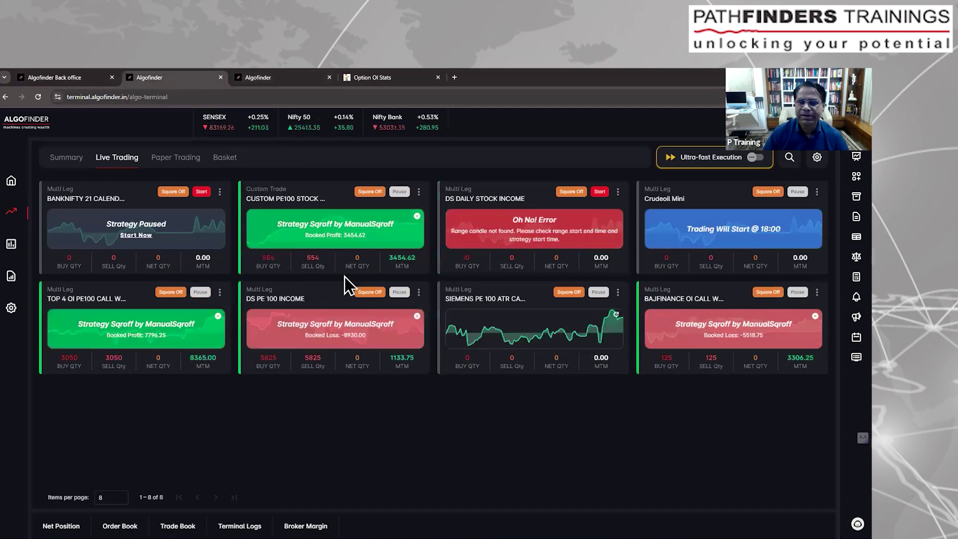
# Modify the SIEMENS PE 100 ATR CALL WRITE strategy's Sqroff Time to 15:15 and save.
pyautogui.click(617, 293)
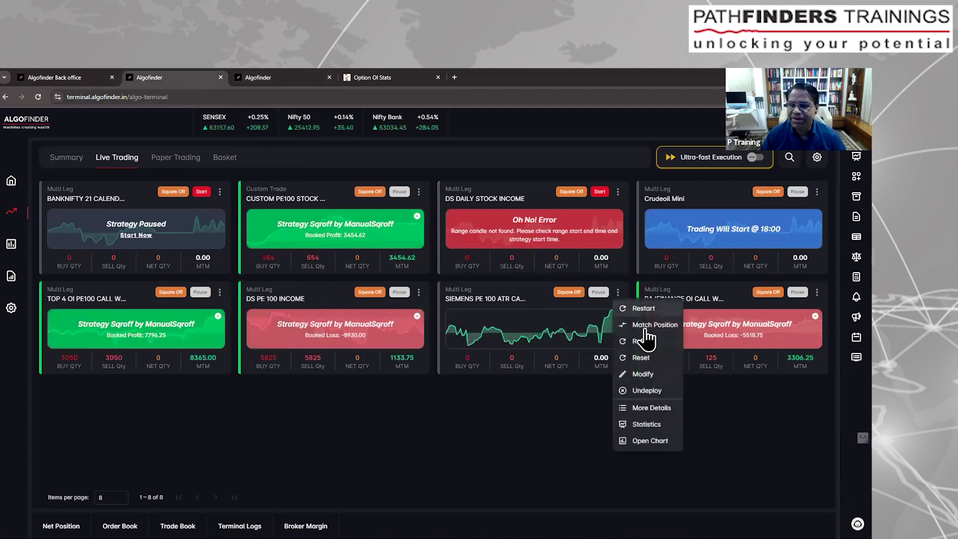
pyautogui.click(645, 375)
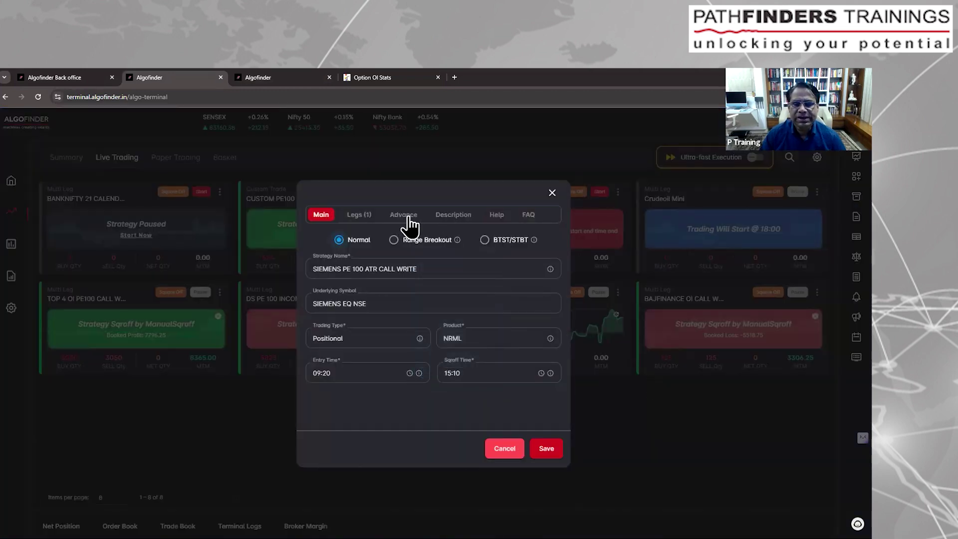
pyautogui.click(471, 374)
pyautogui.click(461, 326)
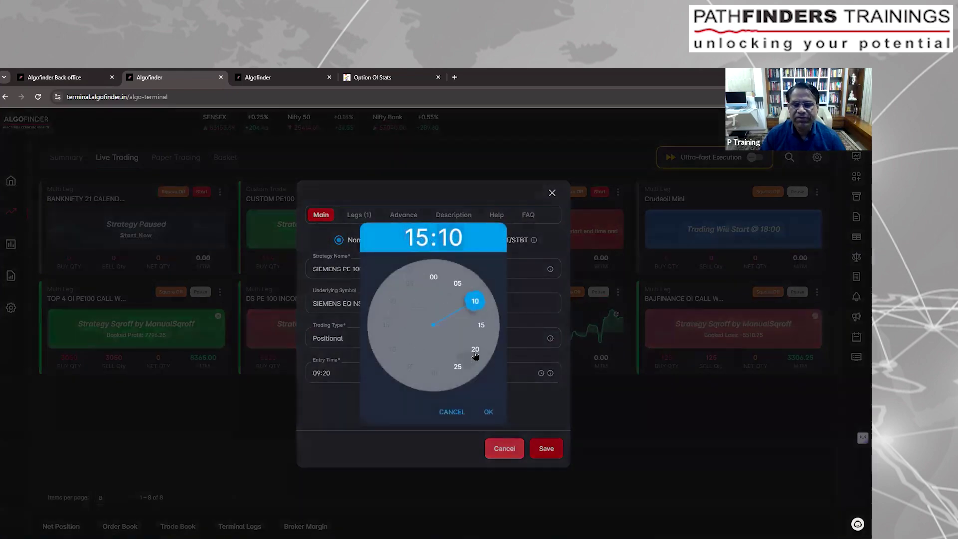
pyautogui.click(482, 326)
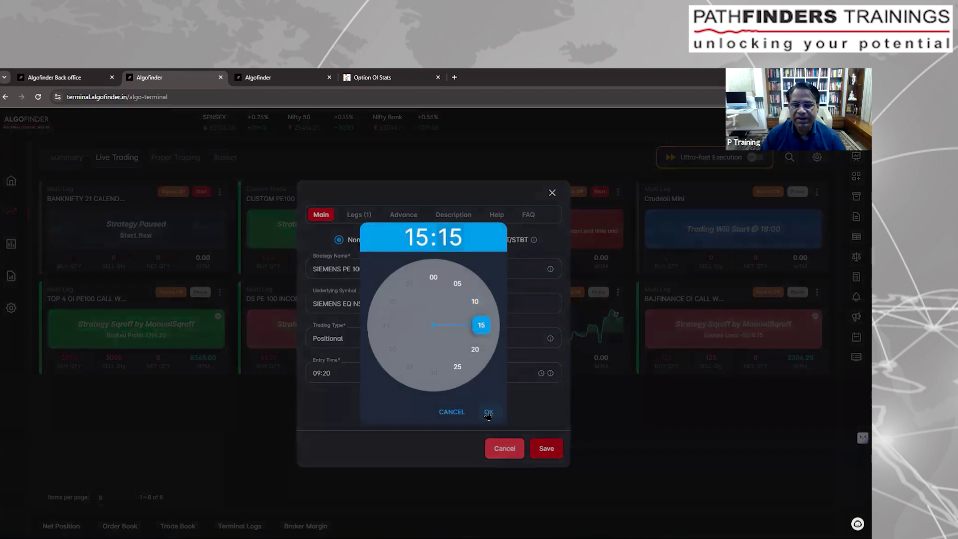
pyautogui.click(488, 412)
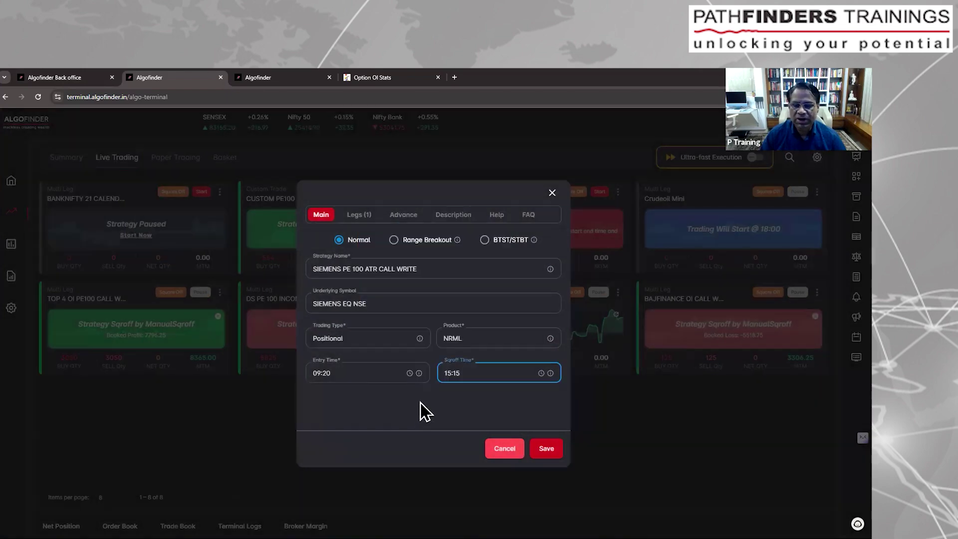
pyautogui.click(544, 450)
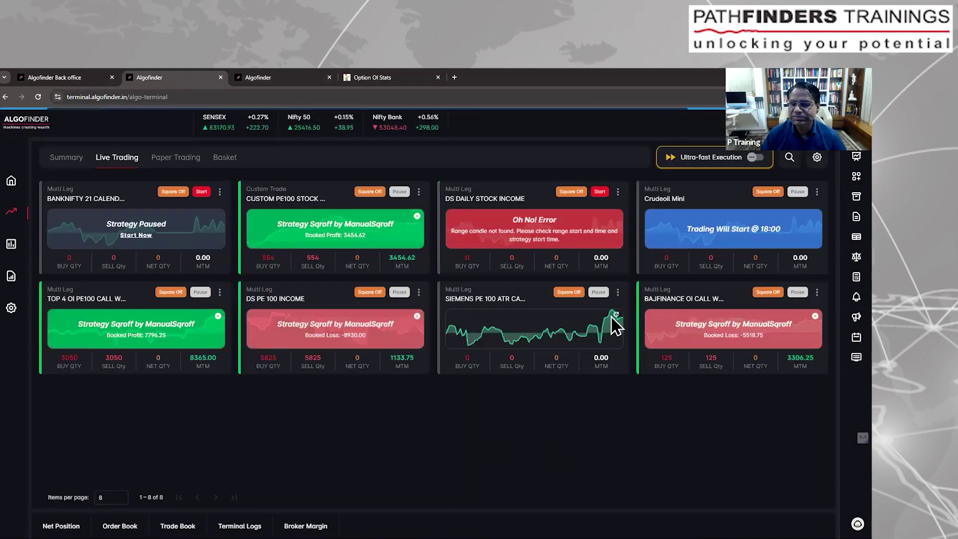
# Reset and refresh the errored SIEMENS strategy, confirming each dialog.
pyautogui.click(617, 292)
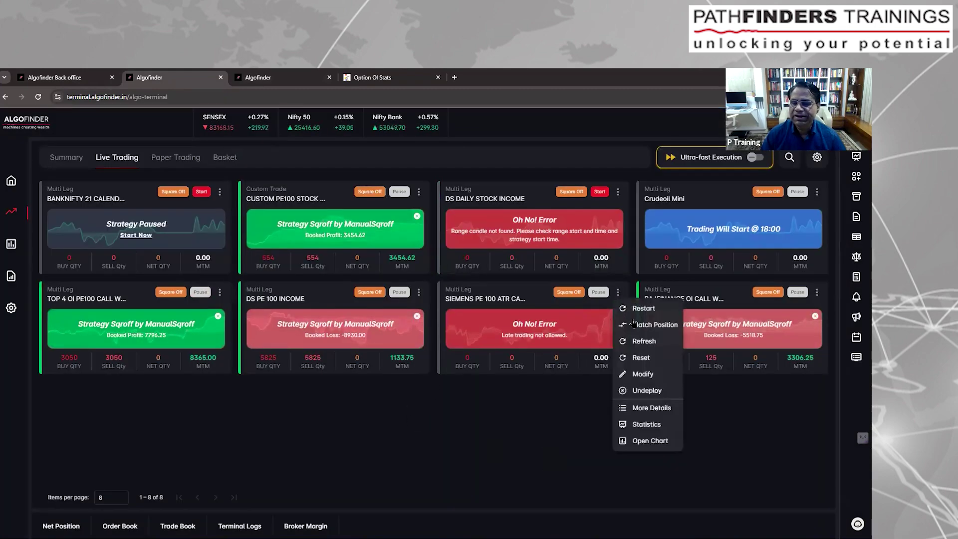
pyautogui.click(639, 358)
pyautogui.click(519, 355)
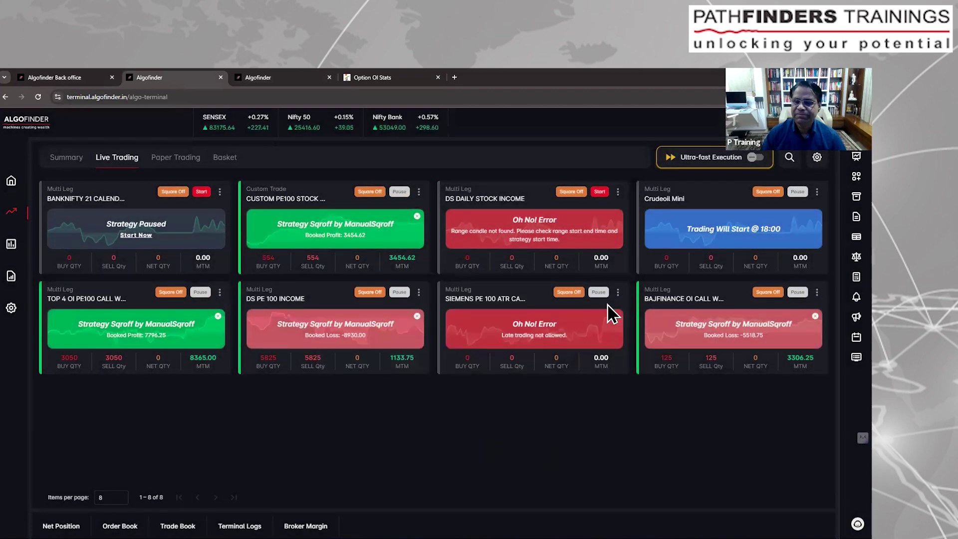
pyautogui.click(618, 292)
pyautogui.click(624, 341)
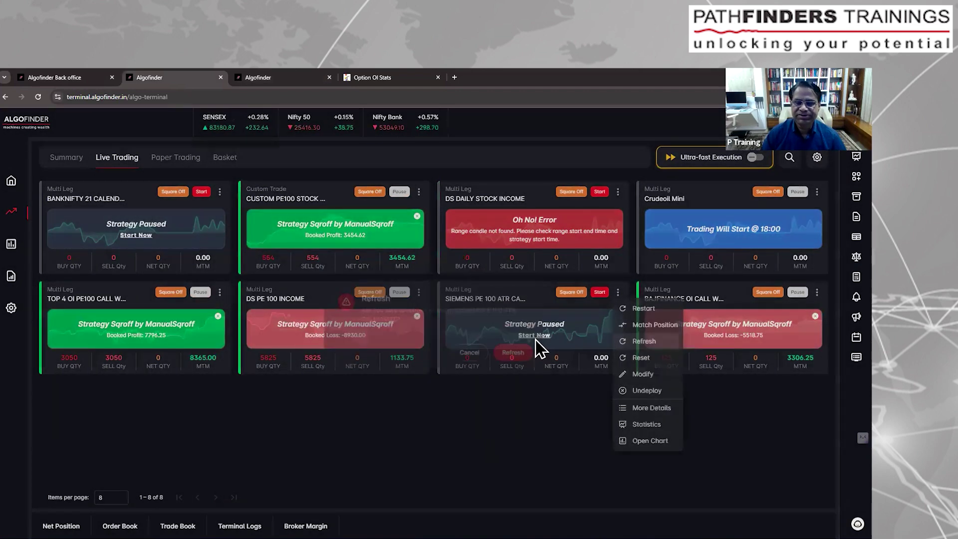
# Restart the SIEMENS strategy and confirm Start Trading, so it goes live selling 150.
pyautogui.click(520, 355)
pyautogui.click(618, 293)
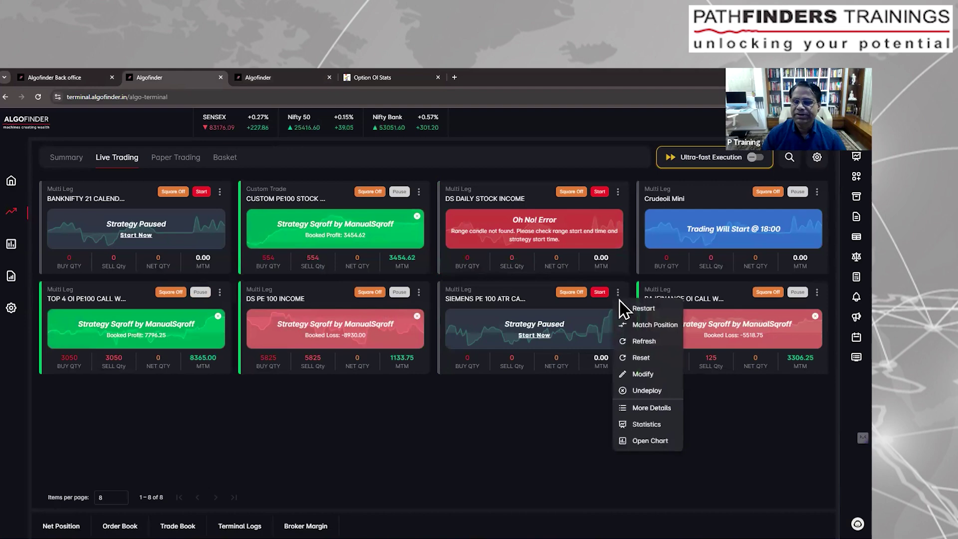
pyautogui.click(633, 308)
pyautogui.click(516, 357)
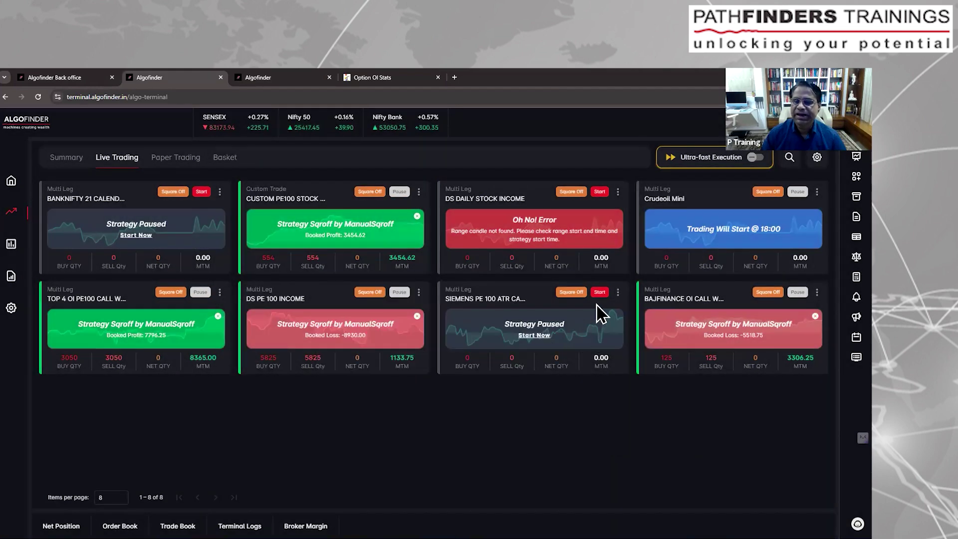
pyautogui.click(600, 293)
pyautogui.click(520, 354)
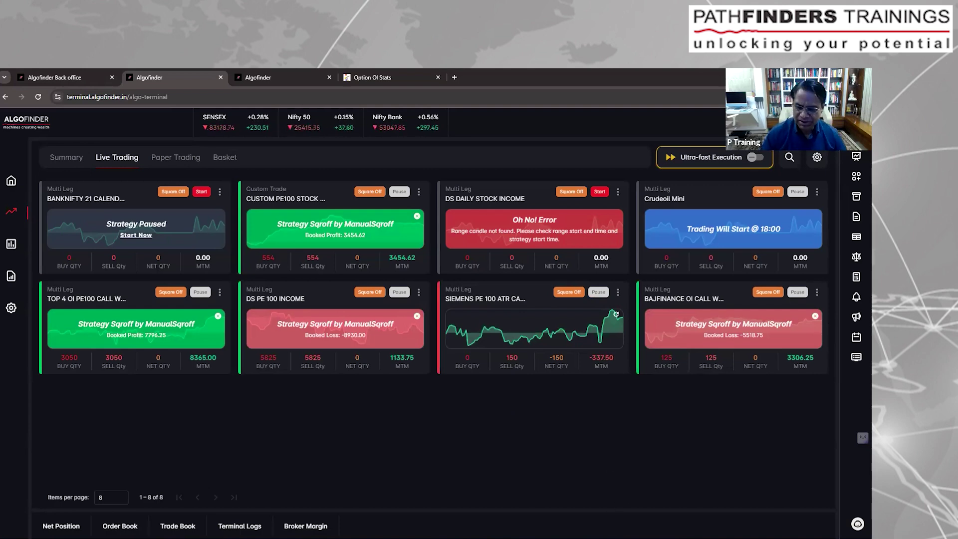
pyautogui.click(565, 501)
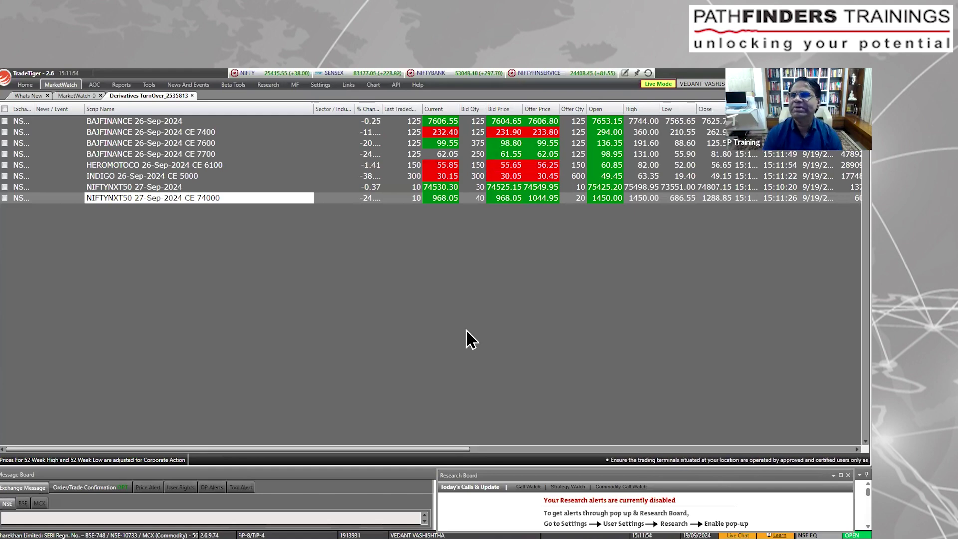
# Open the Derivatives TurnOver report from TradeTiger's Reports menu.
pyautogui.click(120, 85)
pyautogui.click(234, 108)
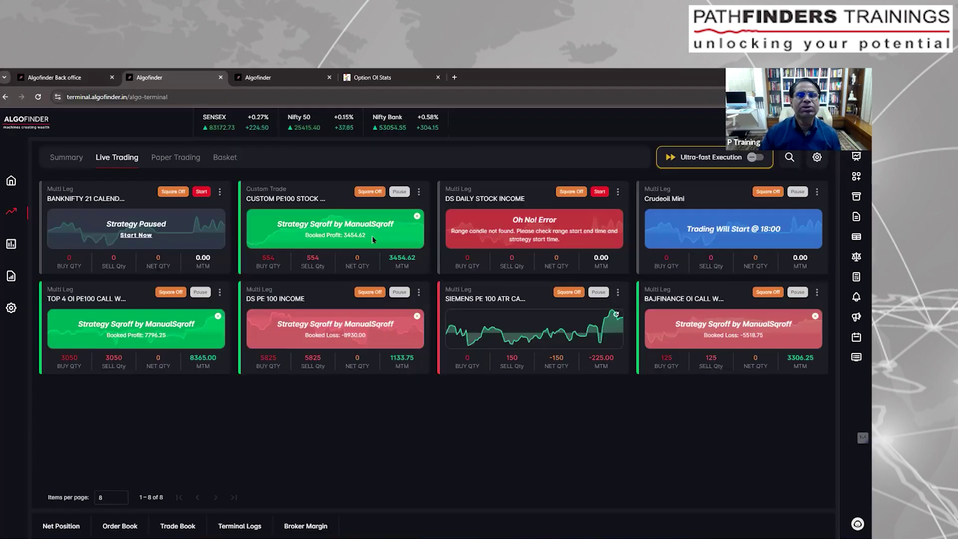
# Select NIFTYNXT50 in iCharts and show its 27SEP24 option open-interest charts.
pyautogui.click(372, 80)
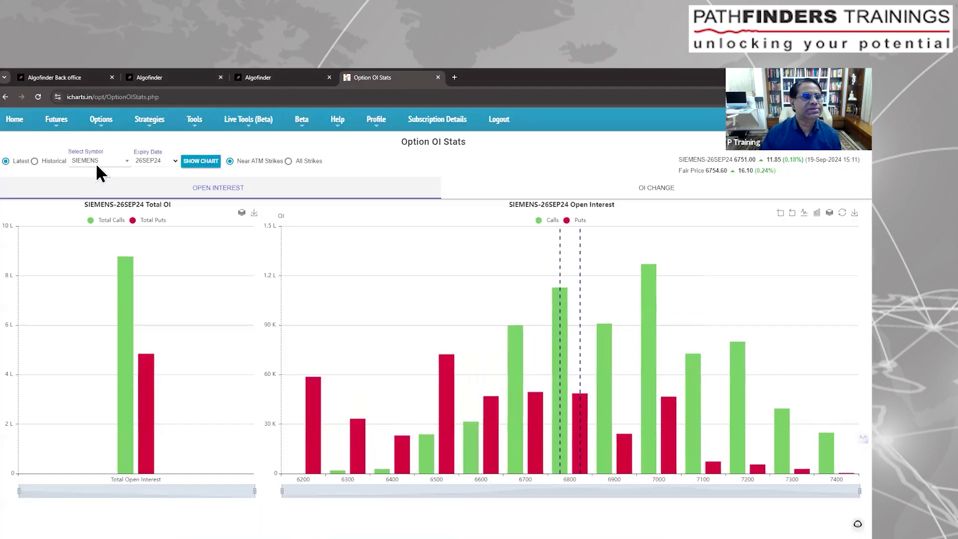
pyautogui.click(118, 163)
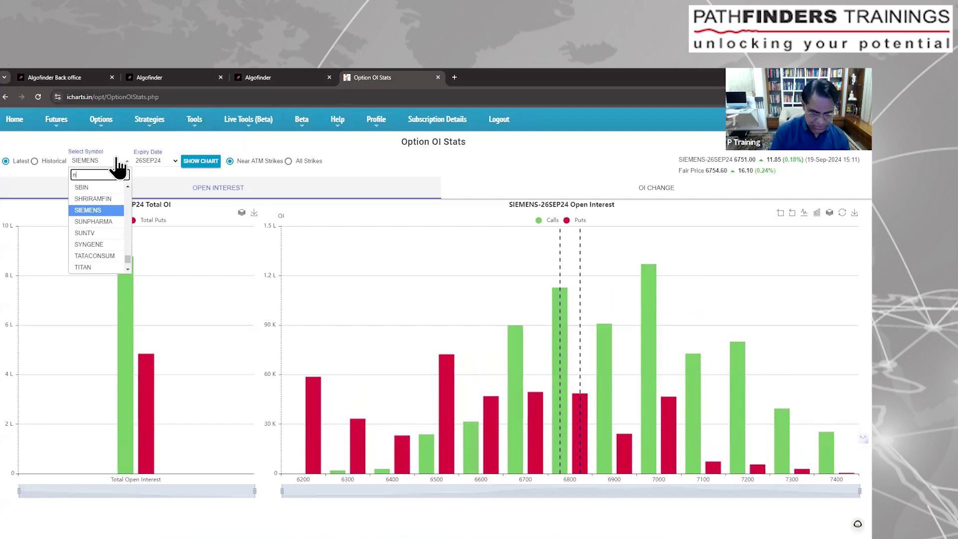
pyautogui.write('niftyn')
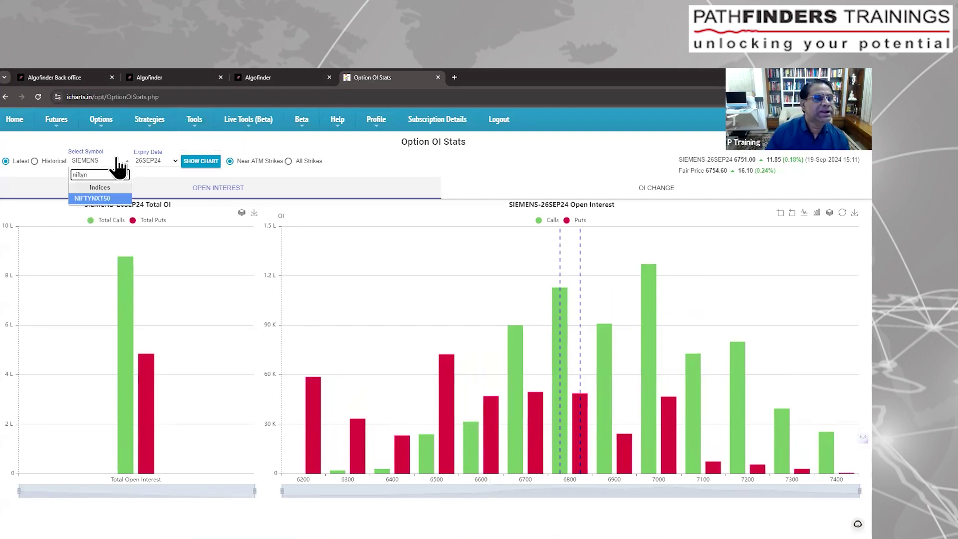
pyautogui.click(95, 199)
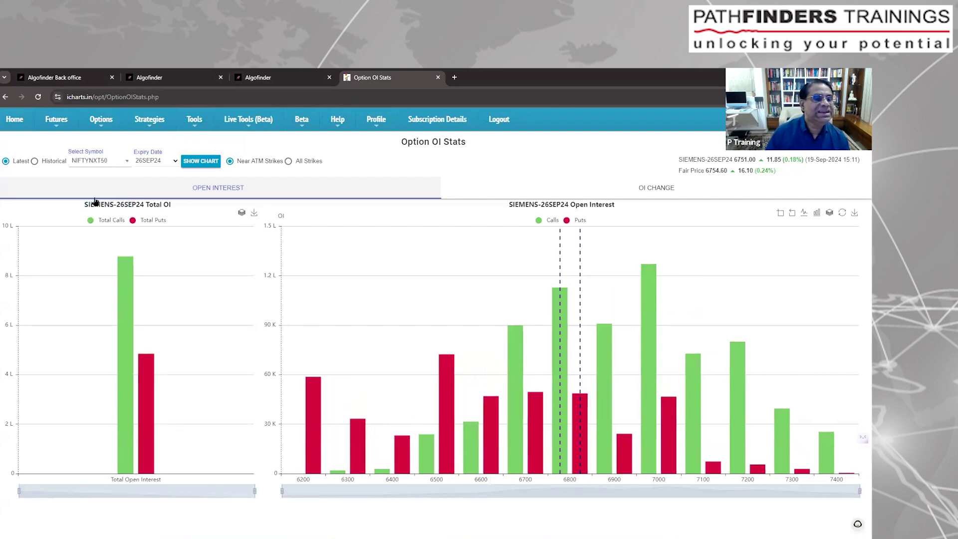
pyautogui.click(201, 163)
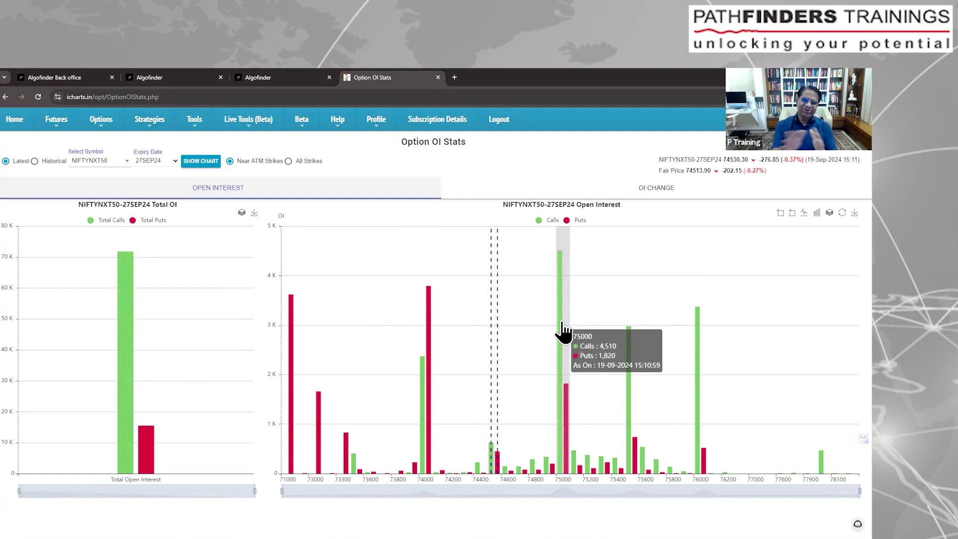
pyautogui.moveTo(565, 524)
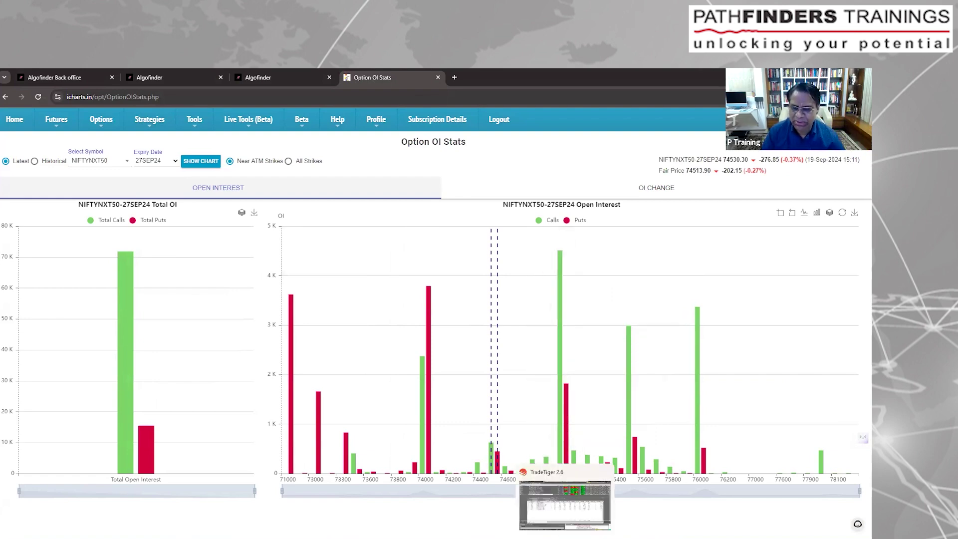
pyautogui.click(564, 505)
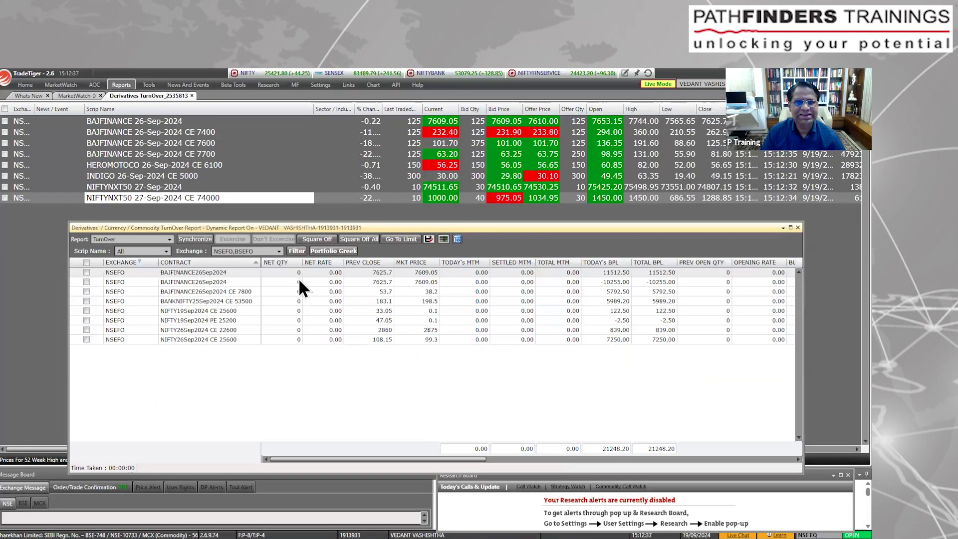
# Add the NIFTYNXT50 27-Sep-2024 CE 75000 contract to the market watch via Add Scrip.
pyautogui.rightClick(223, 211)
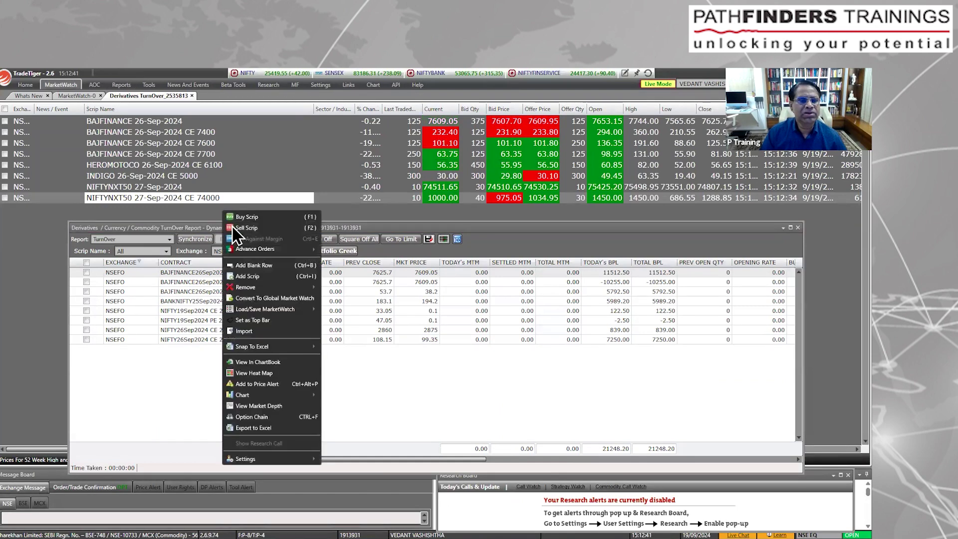
pyautogui.click(248, 277)
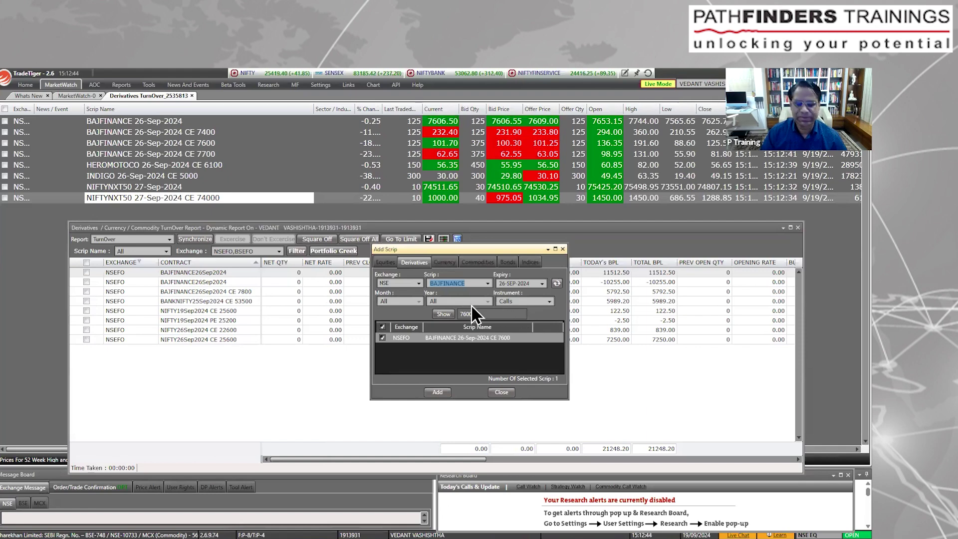
pyautogui.write('NIFTY')
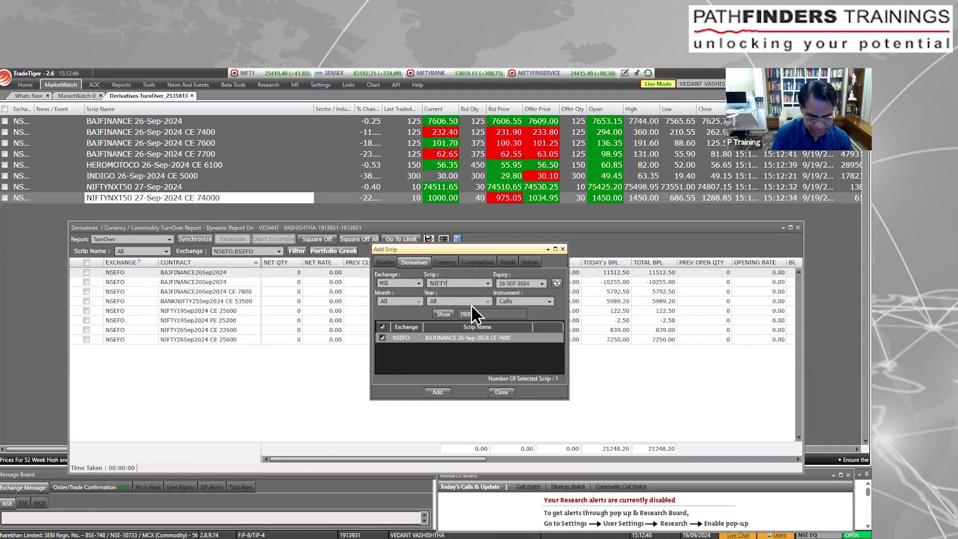
pyautogui.write('NXT50')
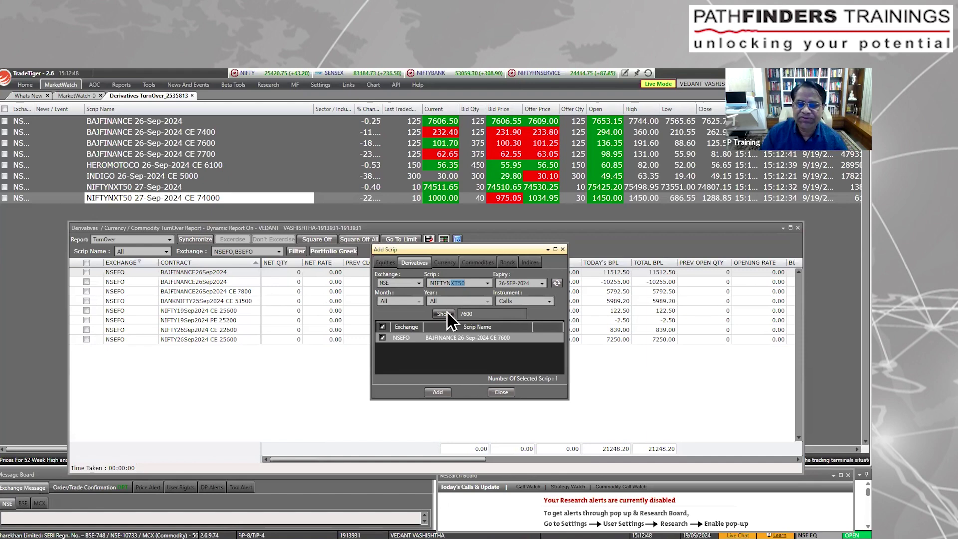
pyautogui.click(445, 310)
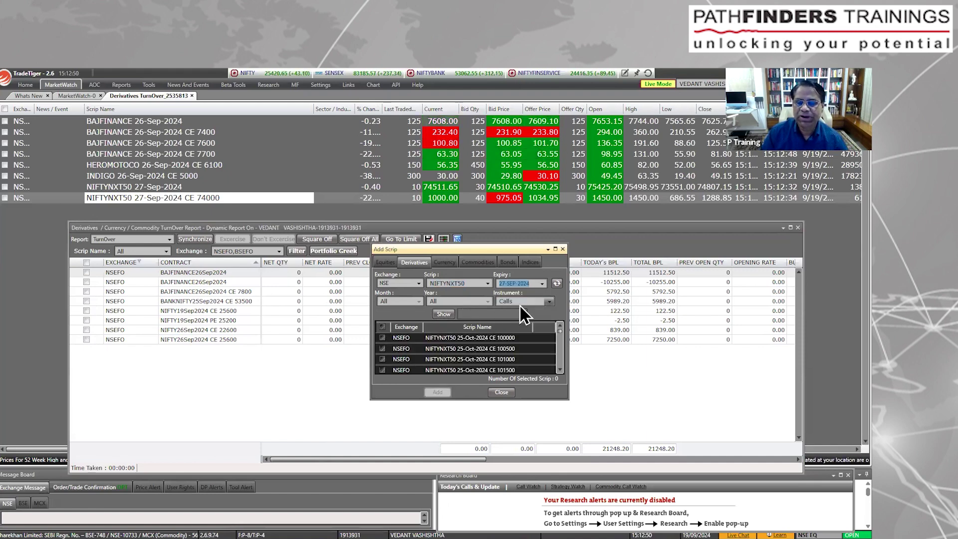
pyautogui.click(446, 314)
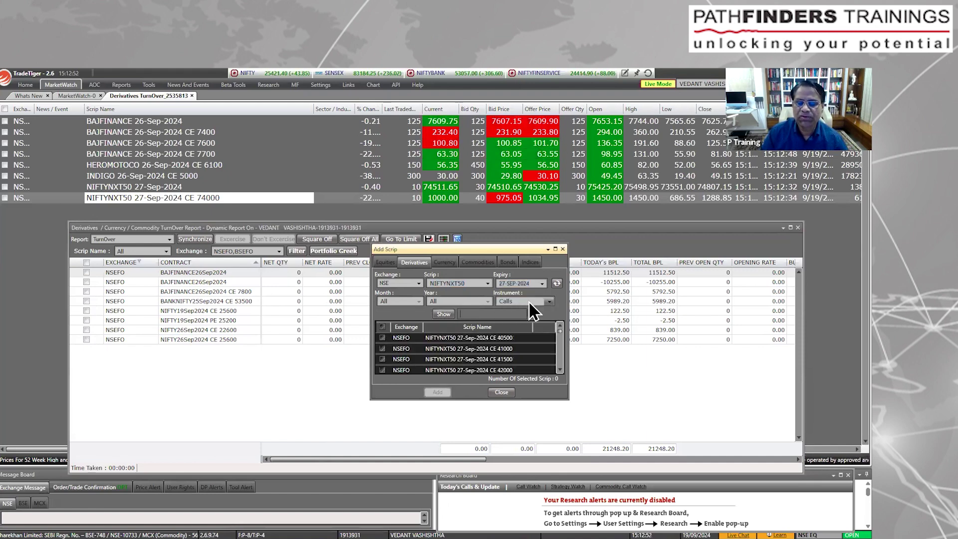
pyautogui.write('25000')
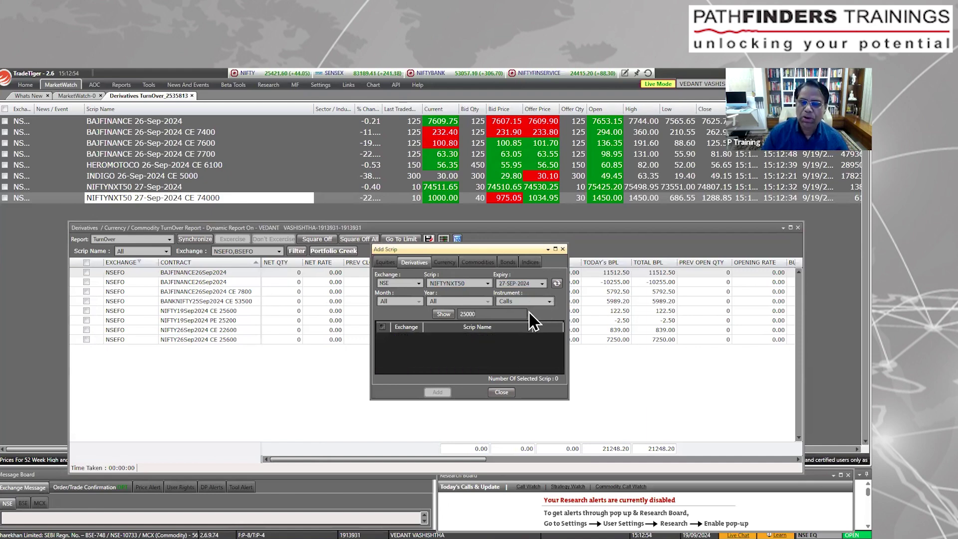
pyautogui.press('BackSpace')
pyautogui.press('BackSpace')
pyautogui.press('BackSpace')
pyautogui.write('7')
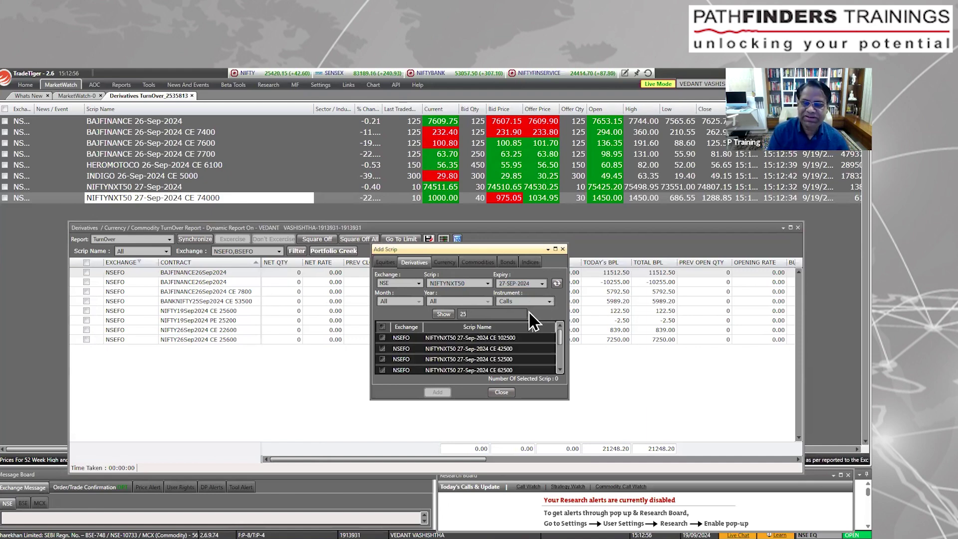
pyautogui.write('5000')
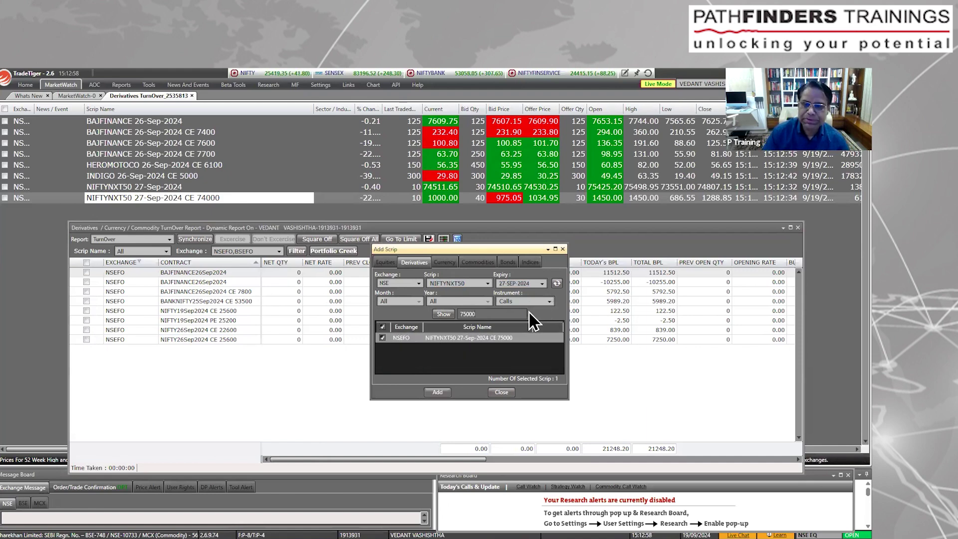
pyautogui.click(442, 389)
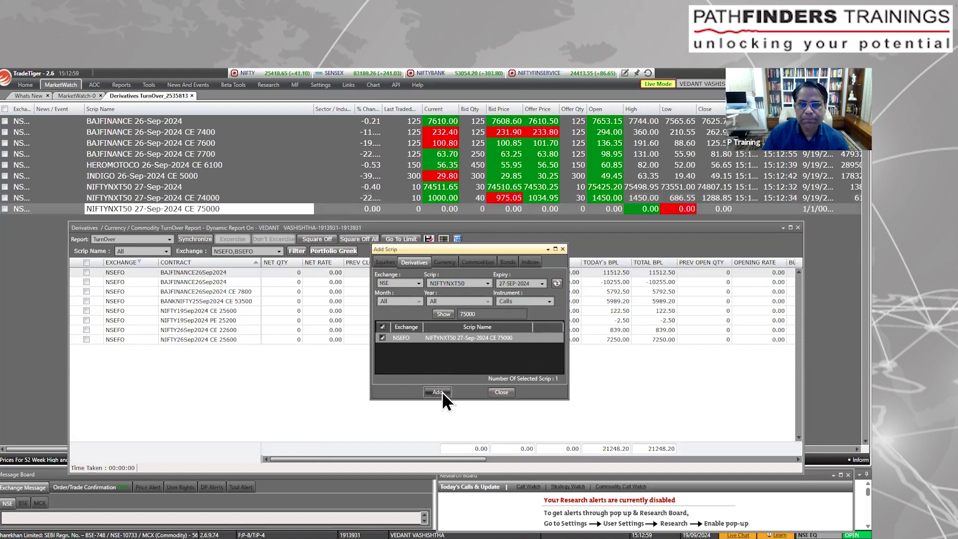
pyautogui.click(495, 389)
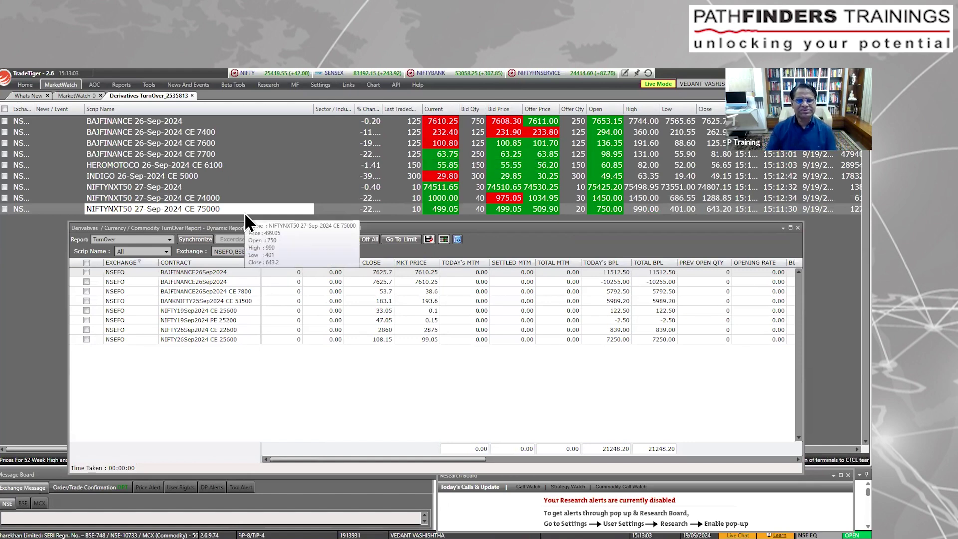
pyautogui.moveTo(218, 209)
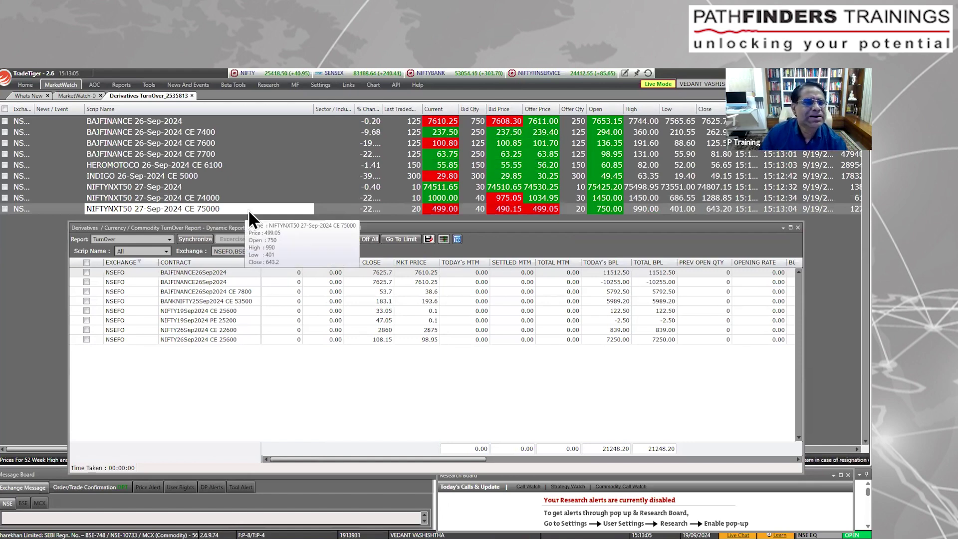
# Add the NIFTYNXT50 index to the market watch from the Equities search.
pyautogui.rightClick(256, 183)
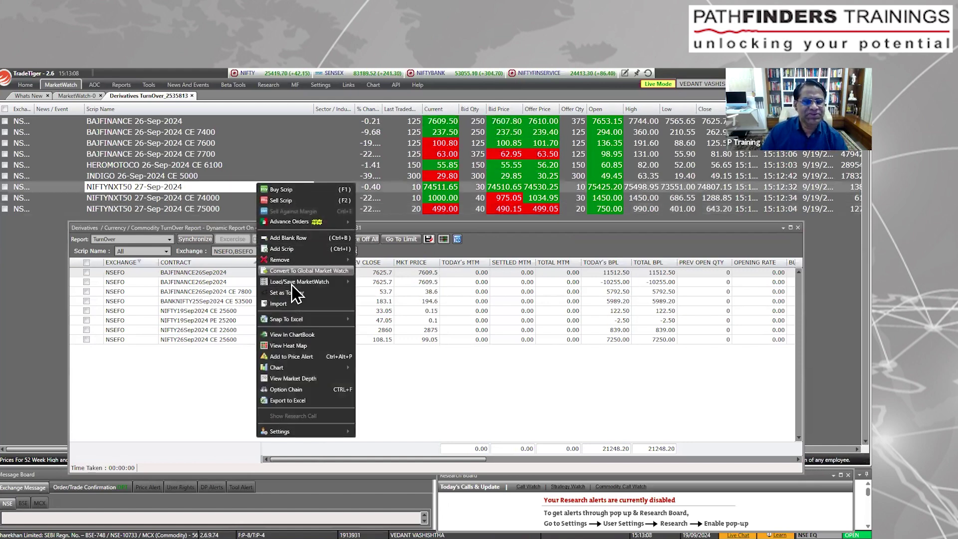
pyautogui.click(293, 252)
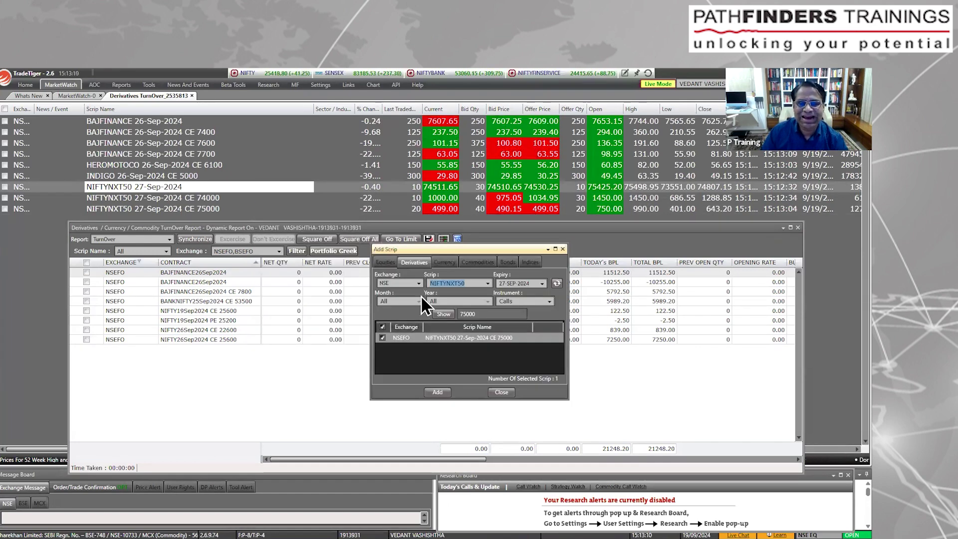
pyautogui.click(386, 263)
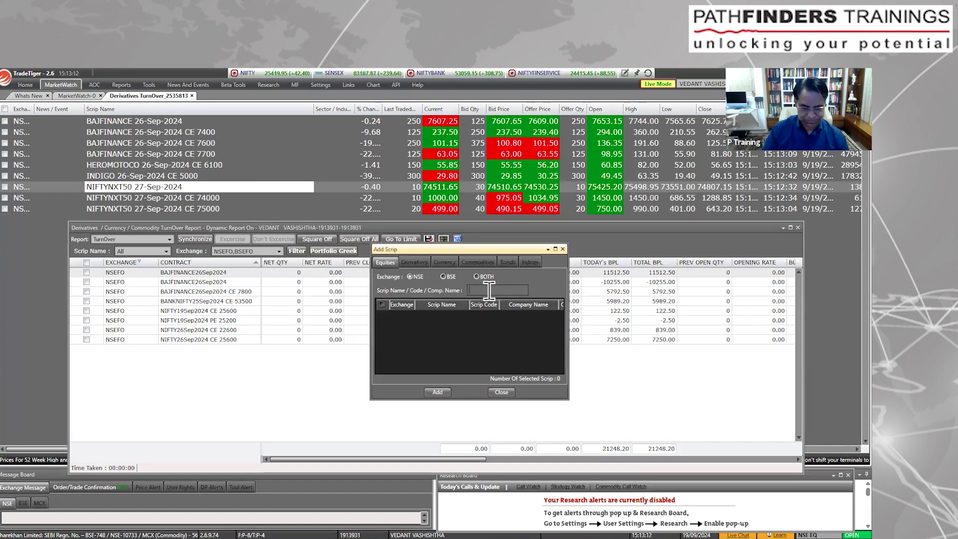
pyautogui.click(488, 291)
pyautogui.write('NIFTY')
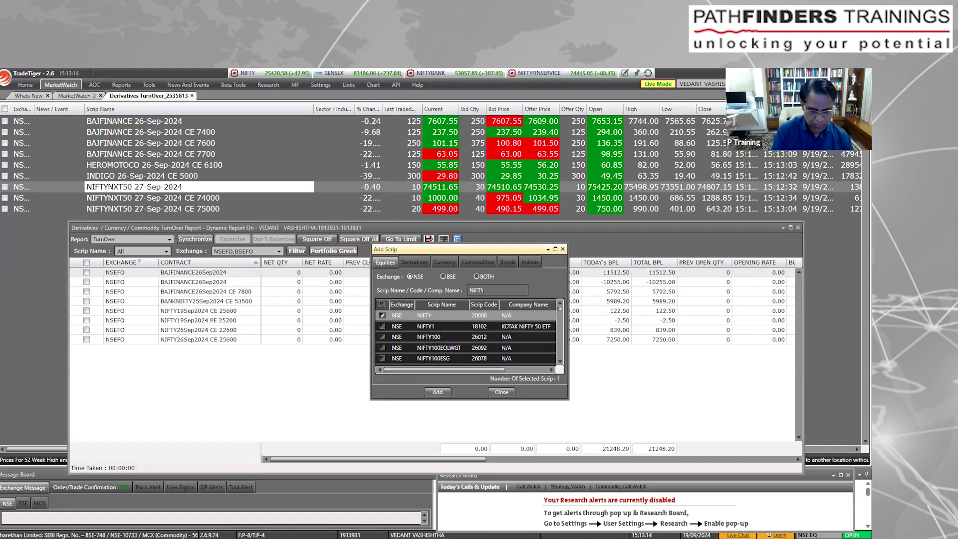
pyautogui.write('N')
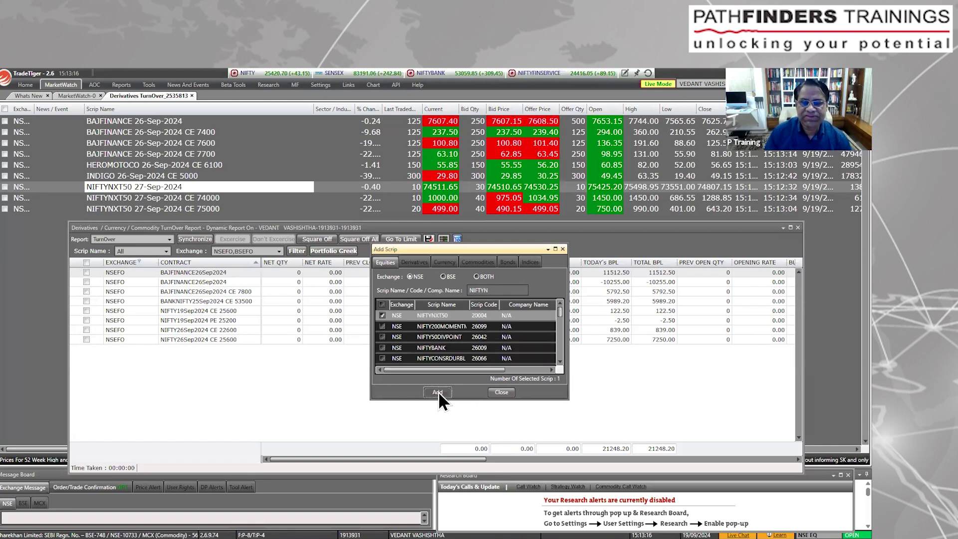
pyautogui.click(439, 391)
pyautogui.click(501, 393)
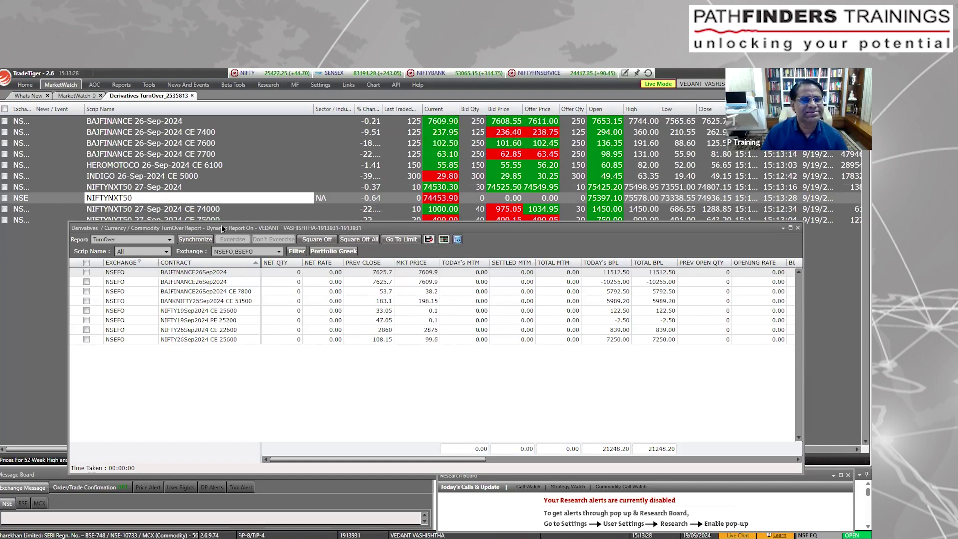
pyautogui.moveTo(222, 223); pyautogui.dragTo(224, 249)
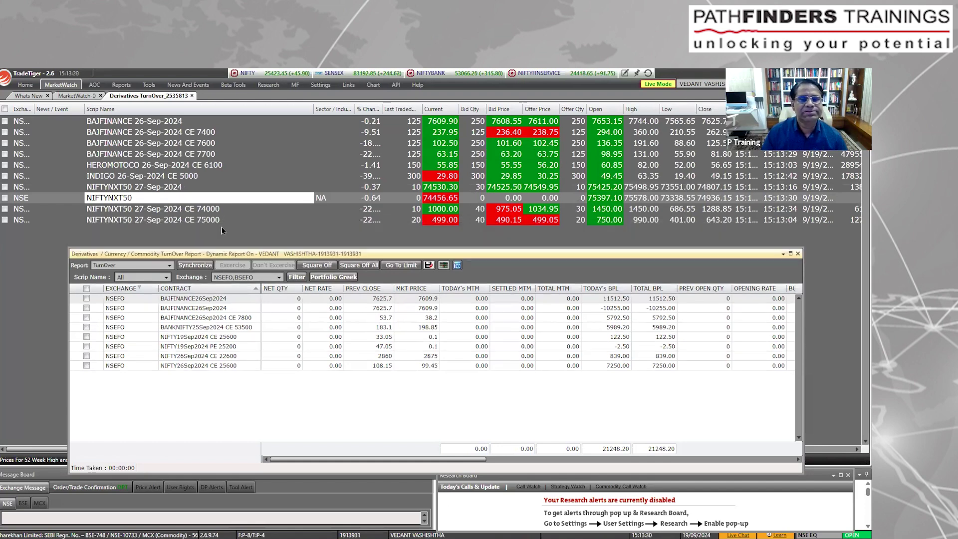
# Place a Sell Scrip order for 50 of the NIFTYNXT50 27-Sep-2024 CE 75000 call.
pyautogui.rightClick(201, 222)
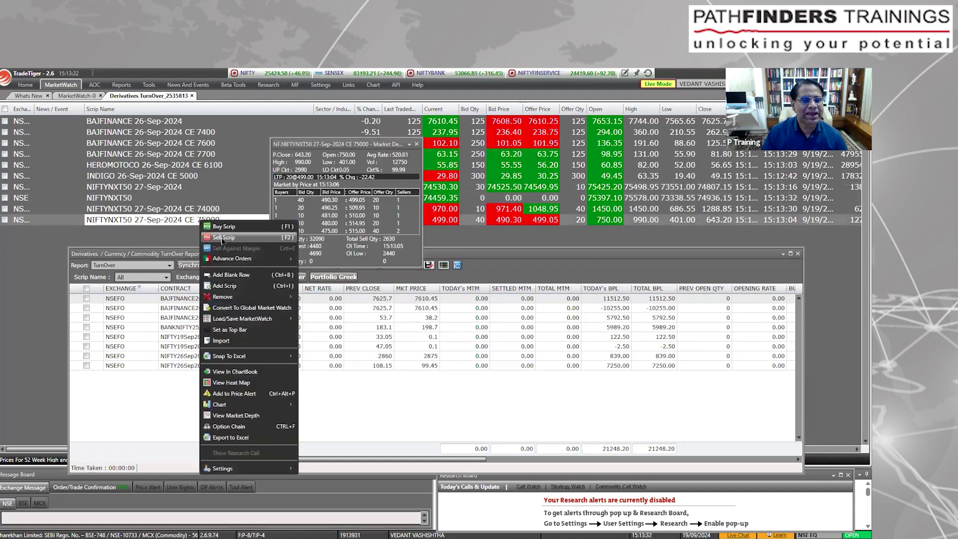
pyautogui.click(223, 240)
pyautogui.click(391, 362)
pyautogui.click(392, 363)
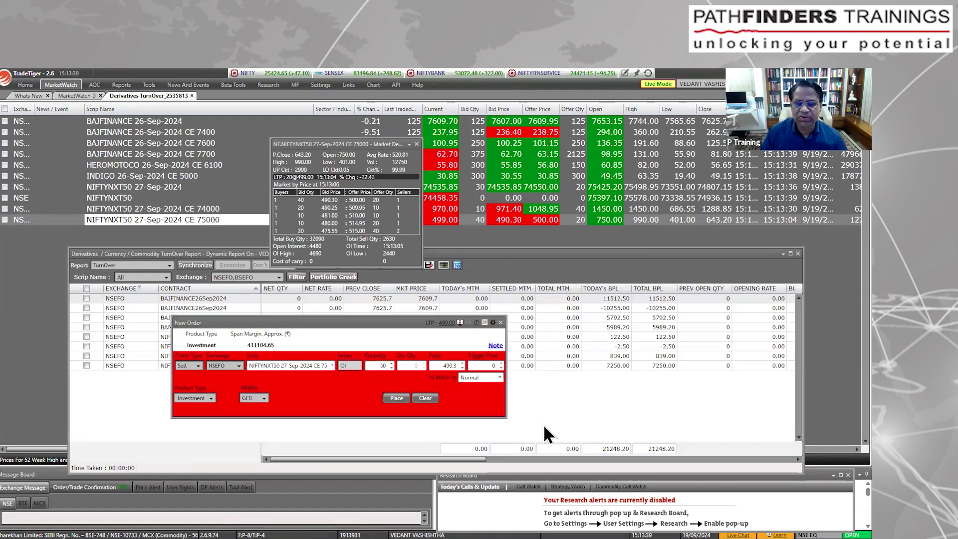
pyautogui.click(384, 397)
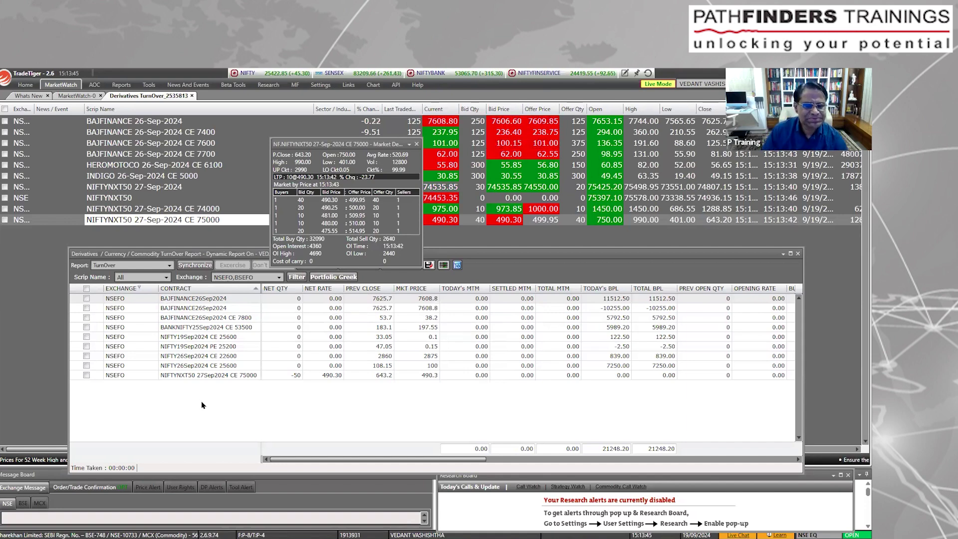
# Check the cash limit statement, then close the NIFTYNXT50 CE 75000 market depth popup.
pyautogui.click(120, 85)
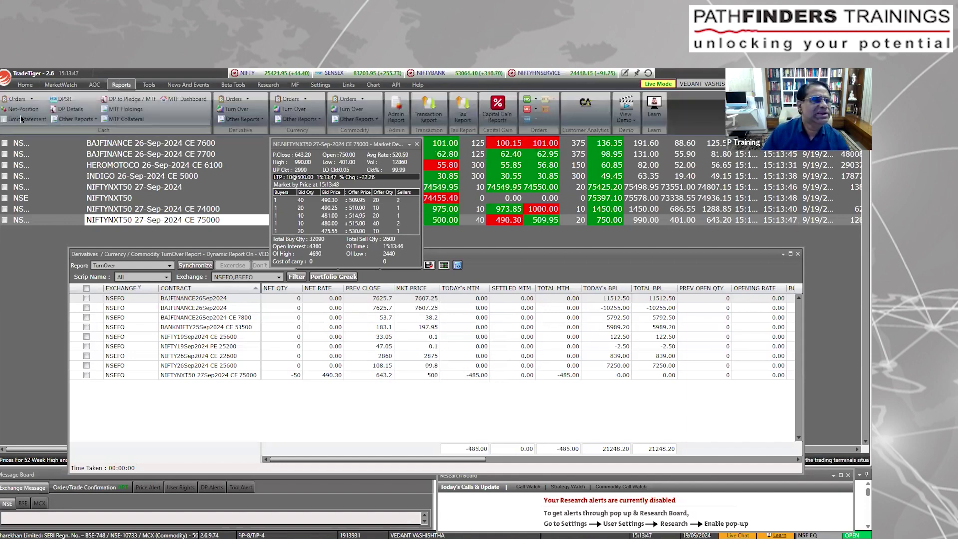
pyautogui.click(24, 118)
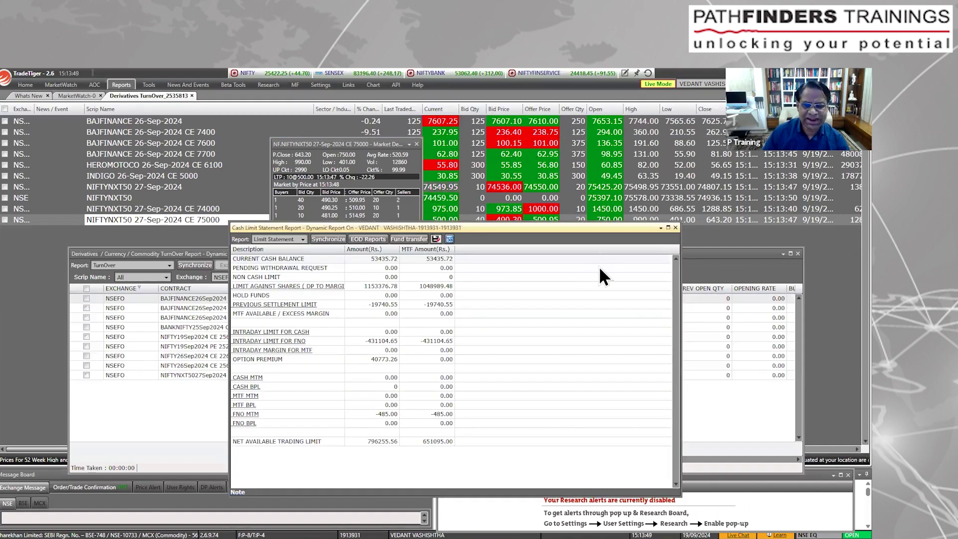
pyautogui.click(675, 228)
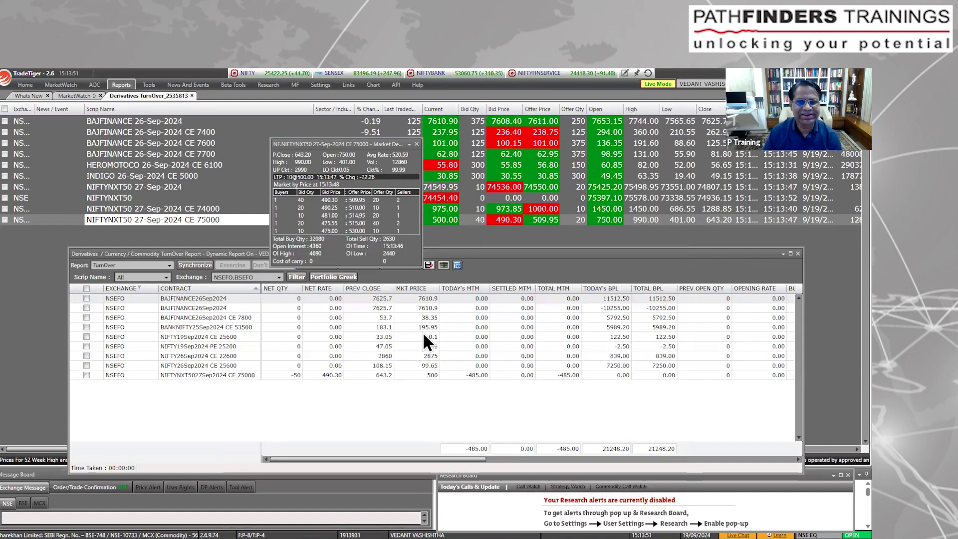
pyautogui.click(416, 143)
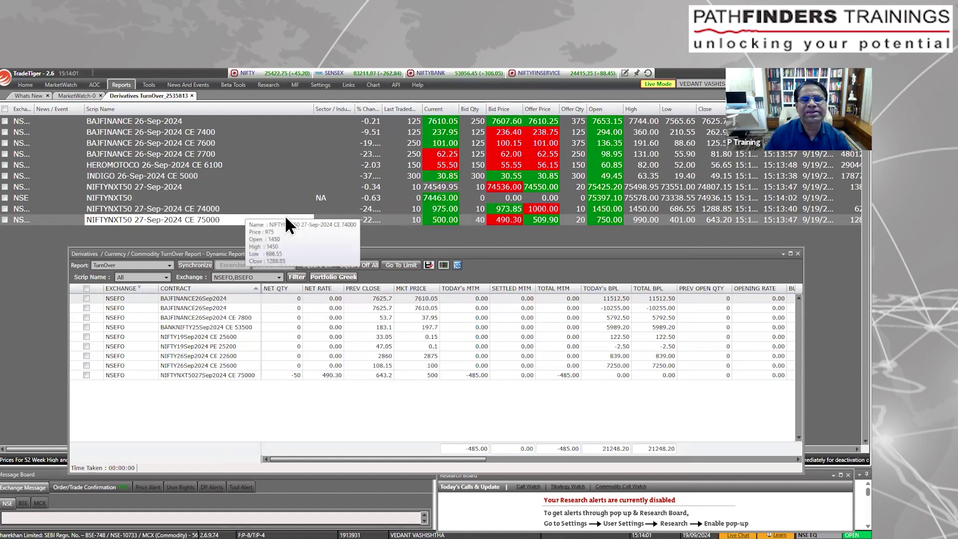
# Sell 150 of the HEROMOTOCO 26-Sep-2024 CE 6100 option and close its market depth.
pyautogui.rightClick(208, 164)
pyautogui.click(303, 264)
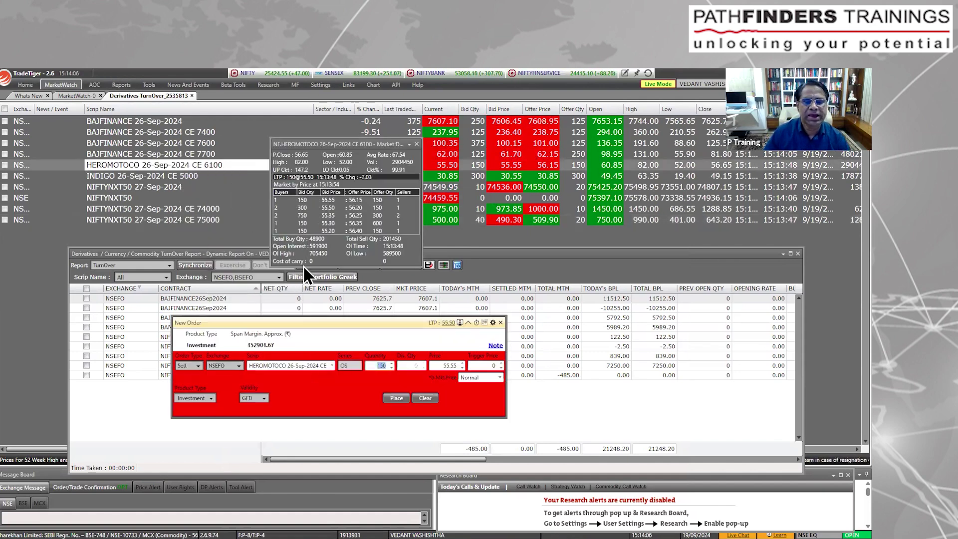
pyautogui.click(394, 400)
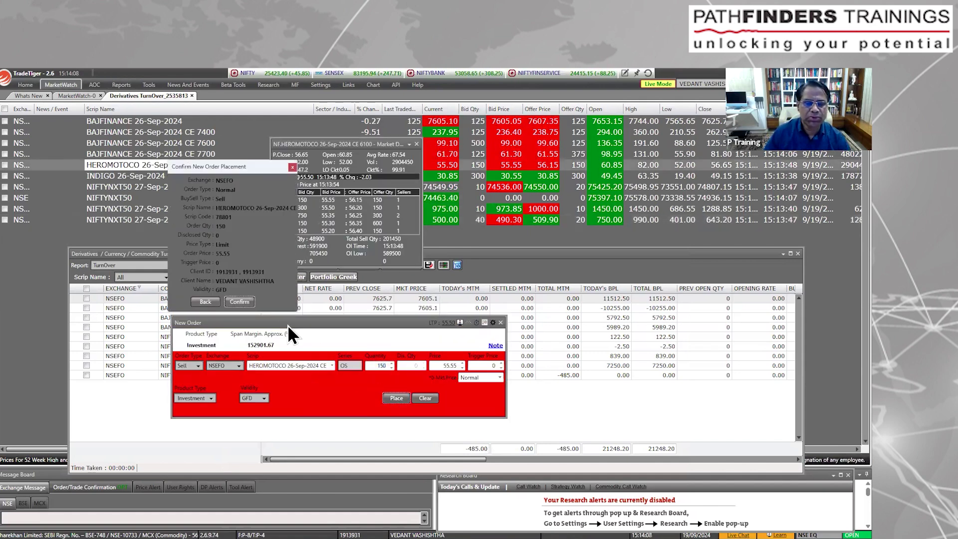
pyautogui.click(244, 300)
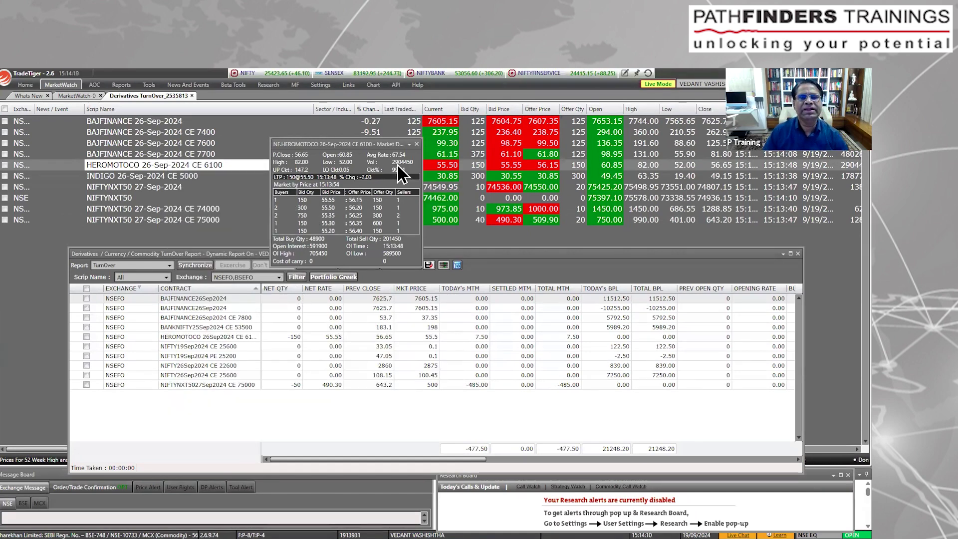
pyautogui.click(416, 143)
pyautogui.moveTo(153, 209)
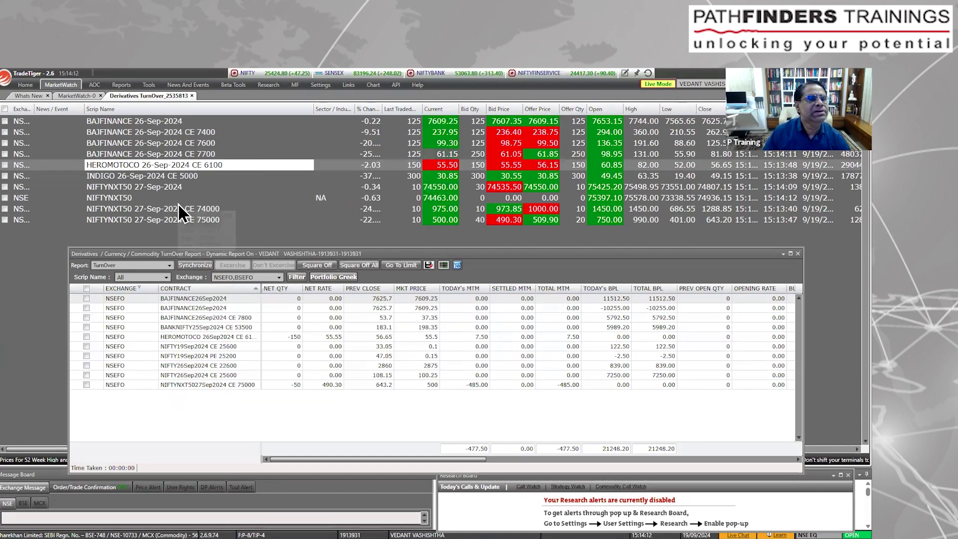
# Sell 125 of the BAJFINANCE 26-Sep-2024 CE 7700 option.
pyautogui.moveTo(180, 153)
pyautogui.click(210, 155)
pyautogui.rightClick(210, 156)
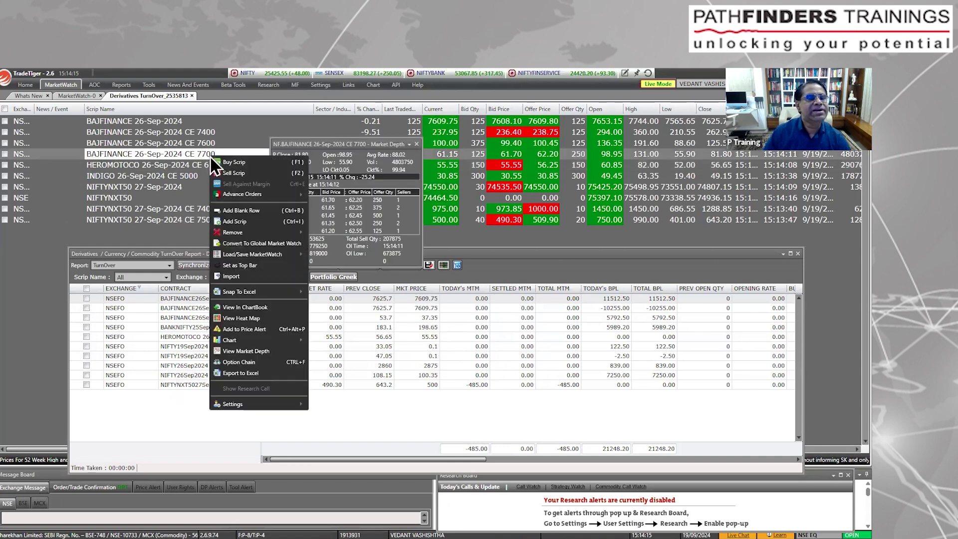
pyautogui.click(235, 184)
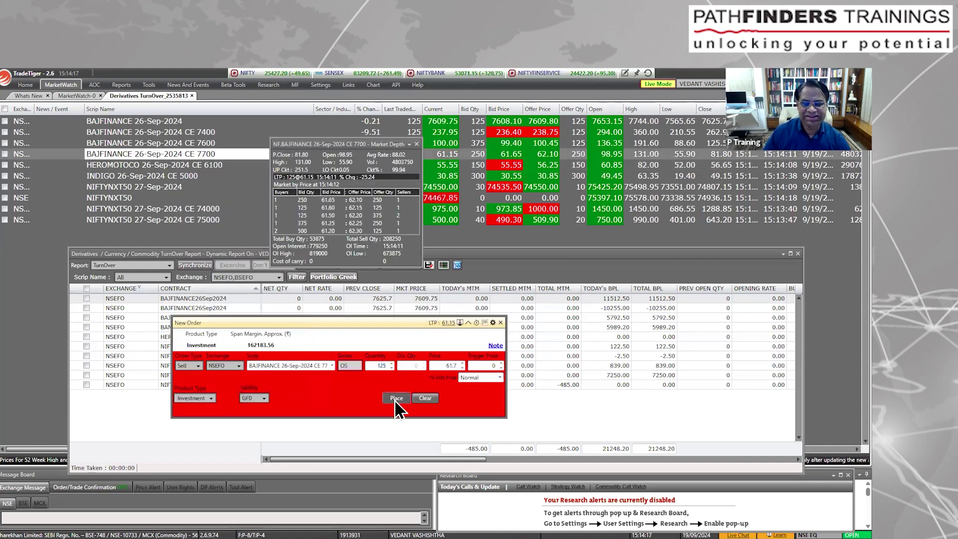
pyautogui.click(395, 397)
pyautogui.click(240, 302)
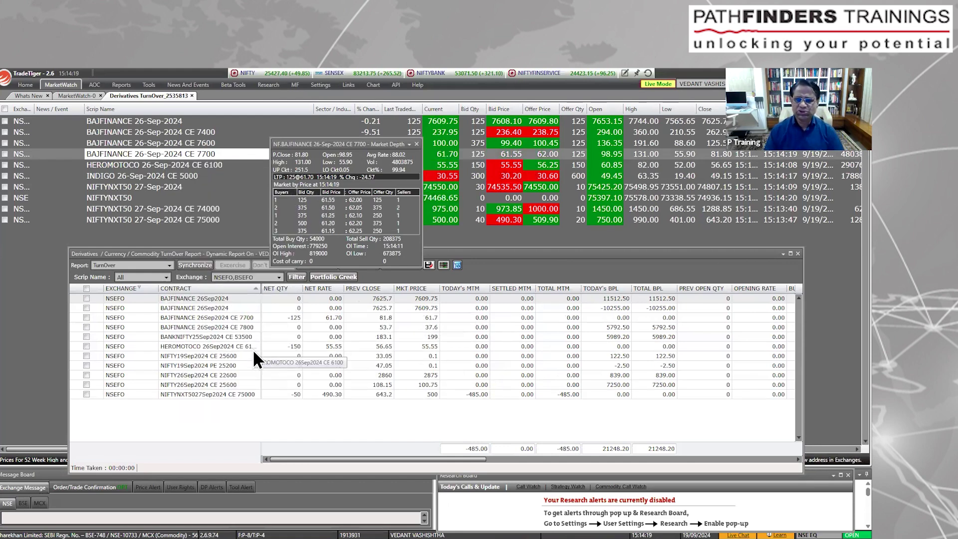
# Review the cash limit statement, then sell 40 of the NIFTYNXT50 CE 75000 call.
pyautogui.click(121, 85)
pyautogui.click(28, 119)
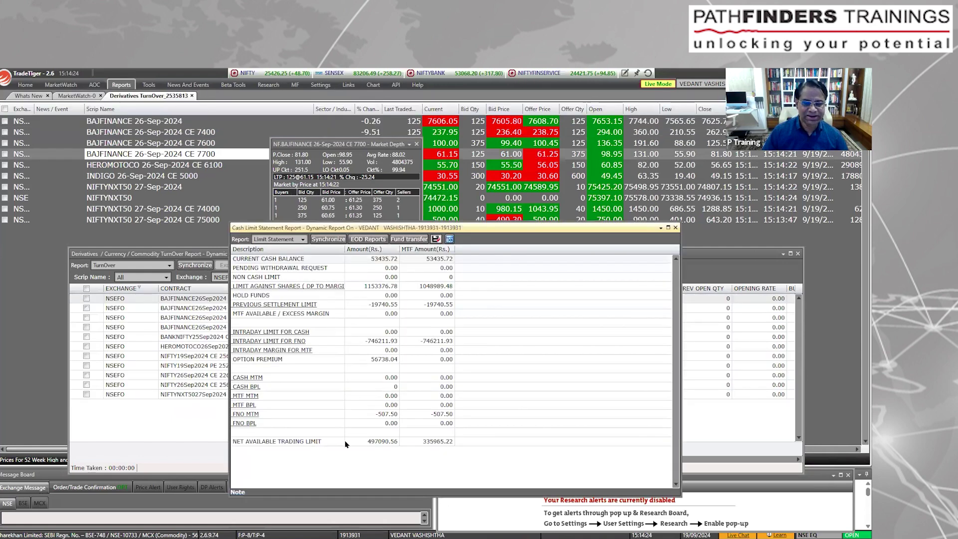
pyautogui.click(675, 227)
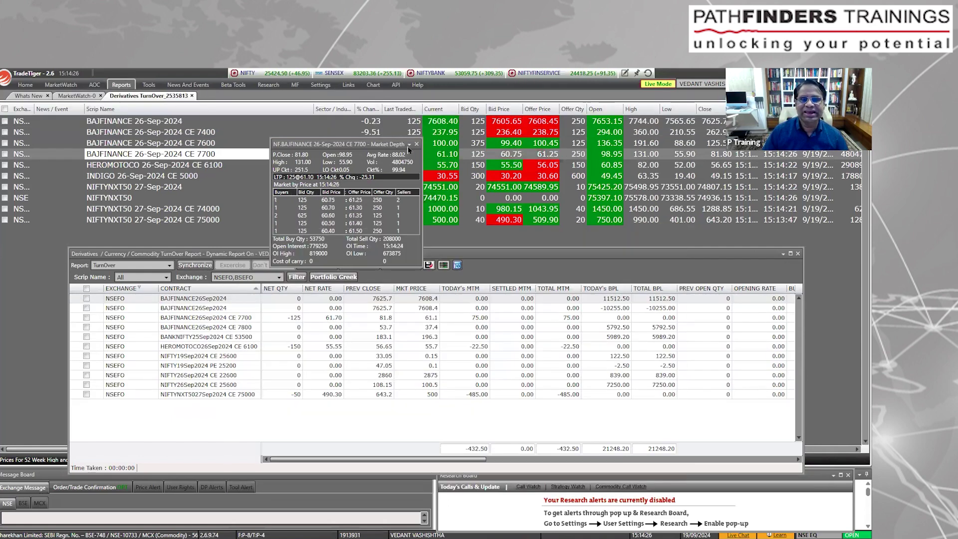
pyautogui.rightClick(211, 220)
pyautogui.click(238, 239)
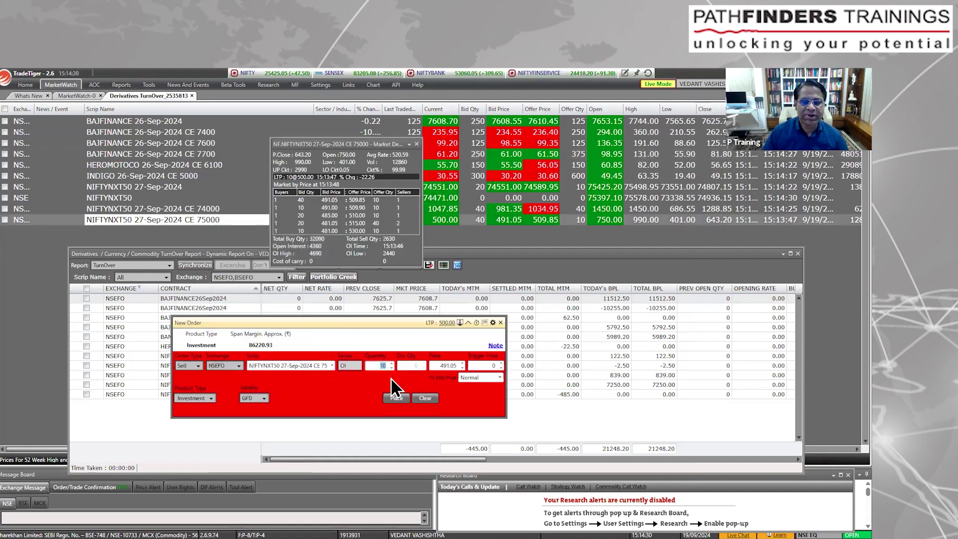
pyautogui.write('40')
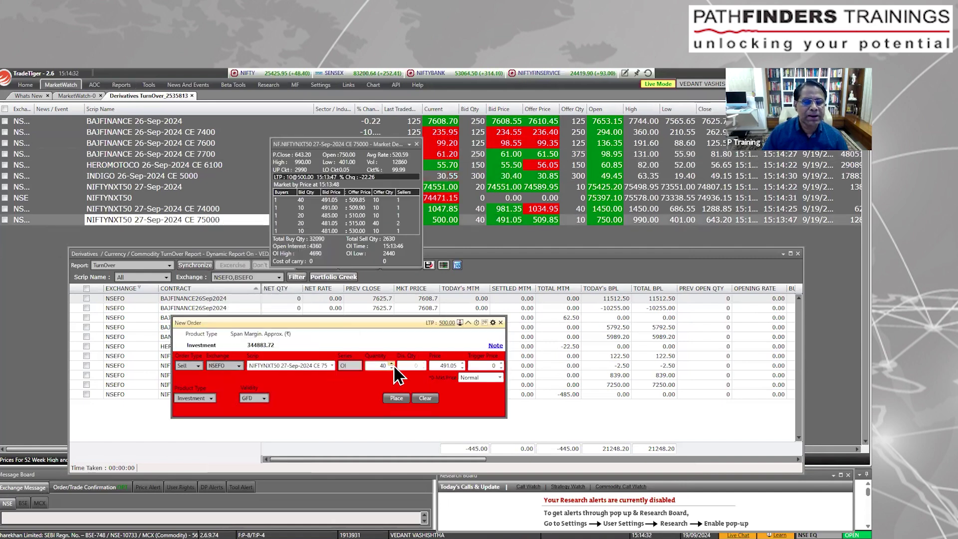
pyautogui.click(390, 394)
pyautogui.click(240, 305)
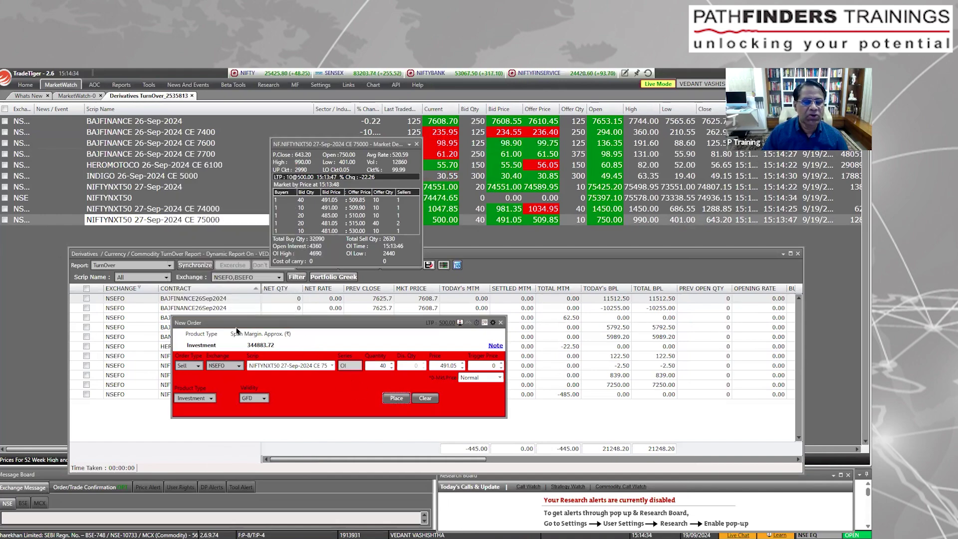
# Recheck the cash limit statement and sell 10 more NIFTYNXT50 CE 75000 calls.
pyautogui.click(118, 85)
pyautogui.click(40, 117)
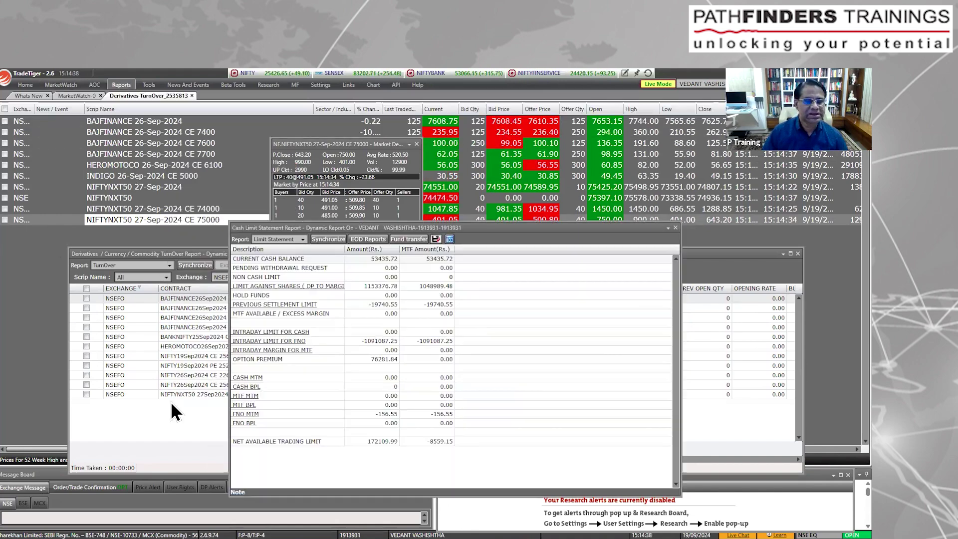
pyautogui.click(674, 228)
pyautogui.rightClick(223, 219)
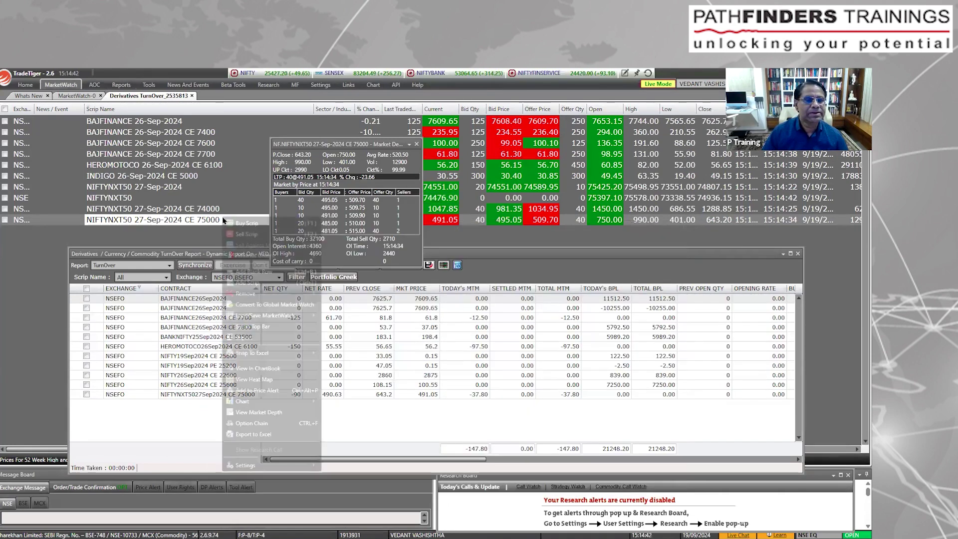
pyautogui.click(247, 233)
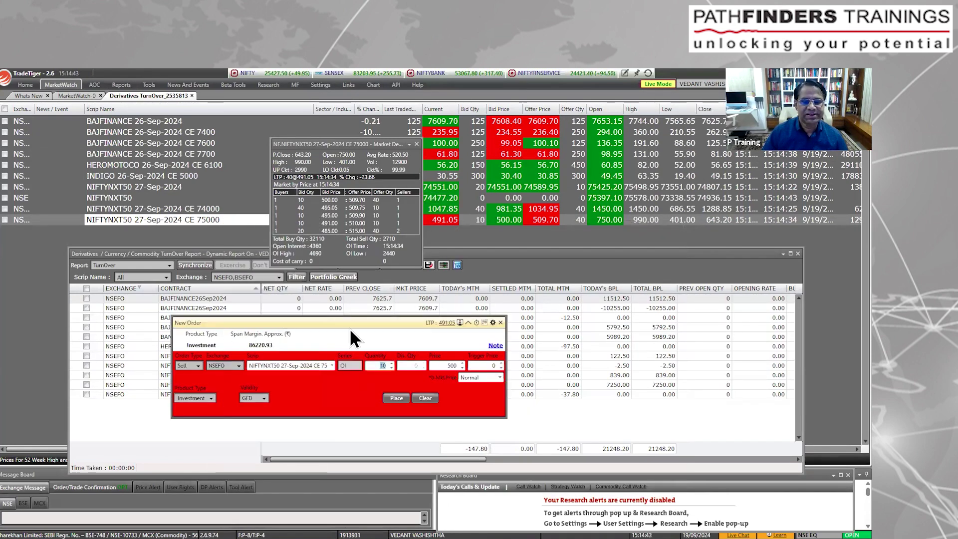
pyautogui.click(392, 397)
pyautogui.click(240, 301)
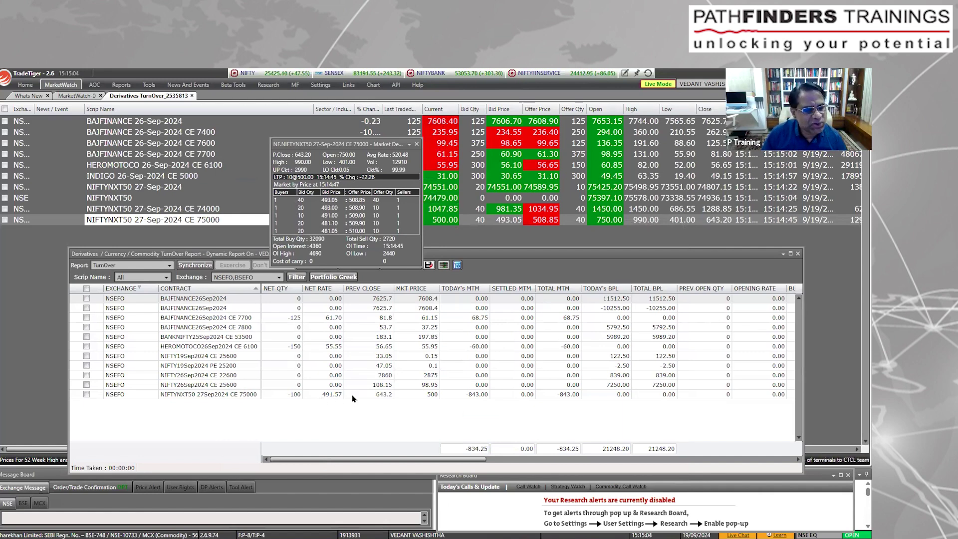
# Square off the NIFTYNXT50 75000 call with a 100-qty stop-loss buy: trigger 1000, price 1100, MyGTD 27/09/2024.
pyautogui.click(250, 394)
pyautogui.click(314, 265)
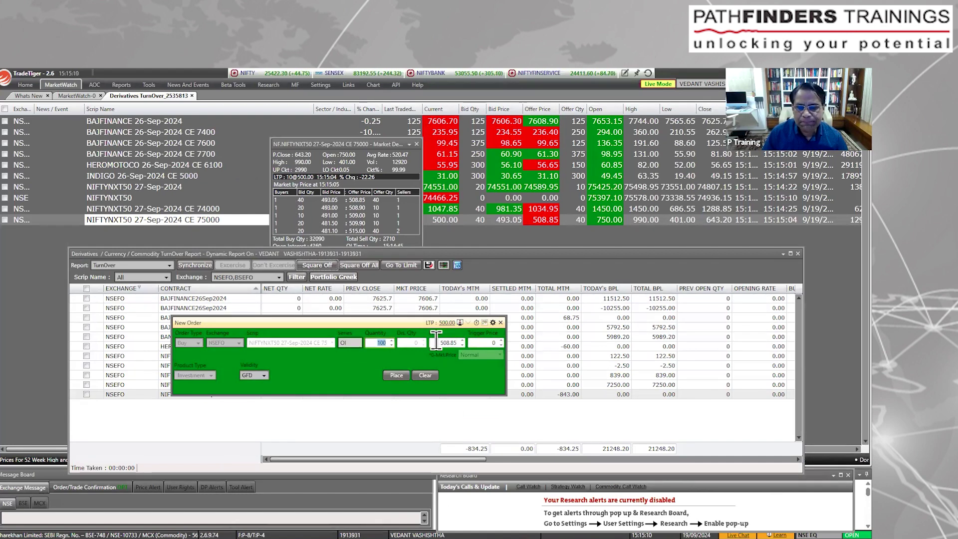
pyautogui.press('Tab')
pyautogui.write('110.')
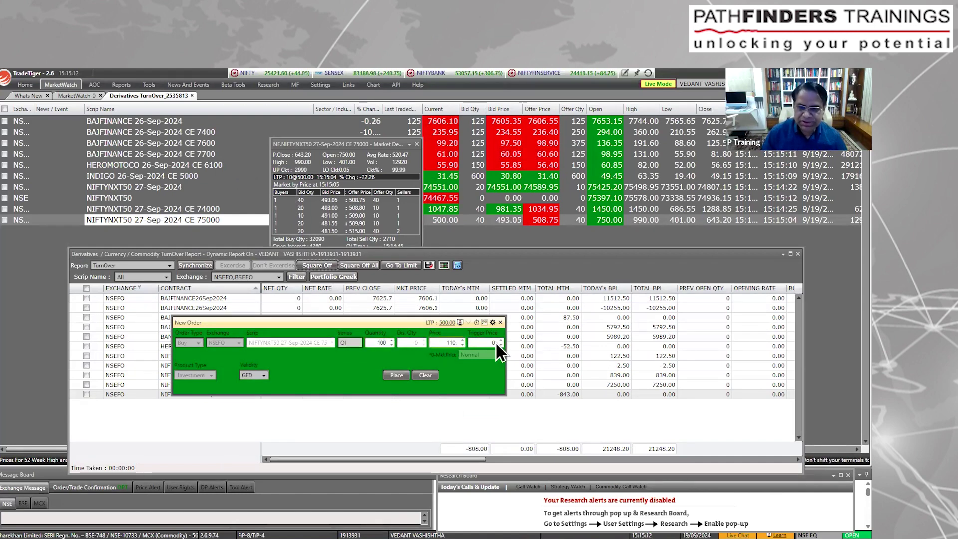
pyautogui.press('Tab')
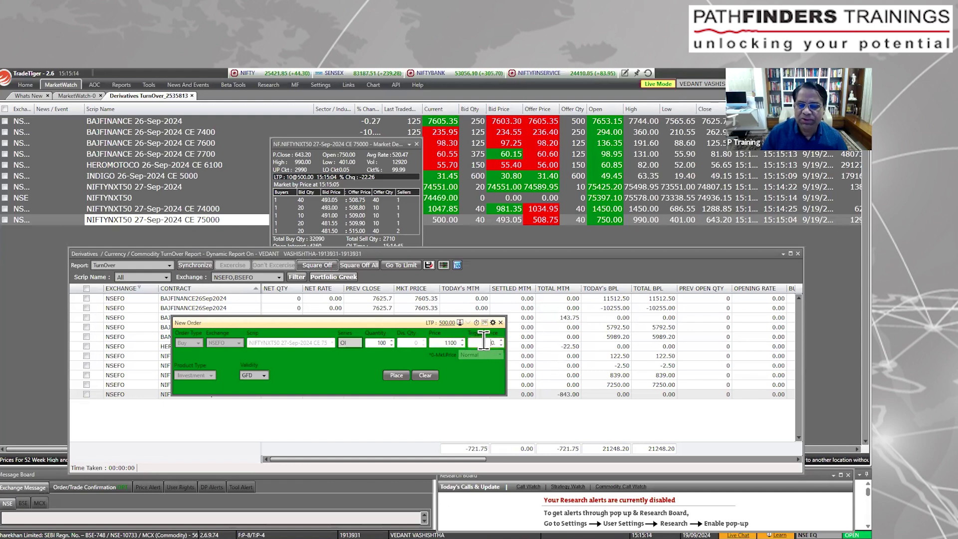
pyautogui.write('1,000')
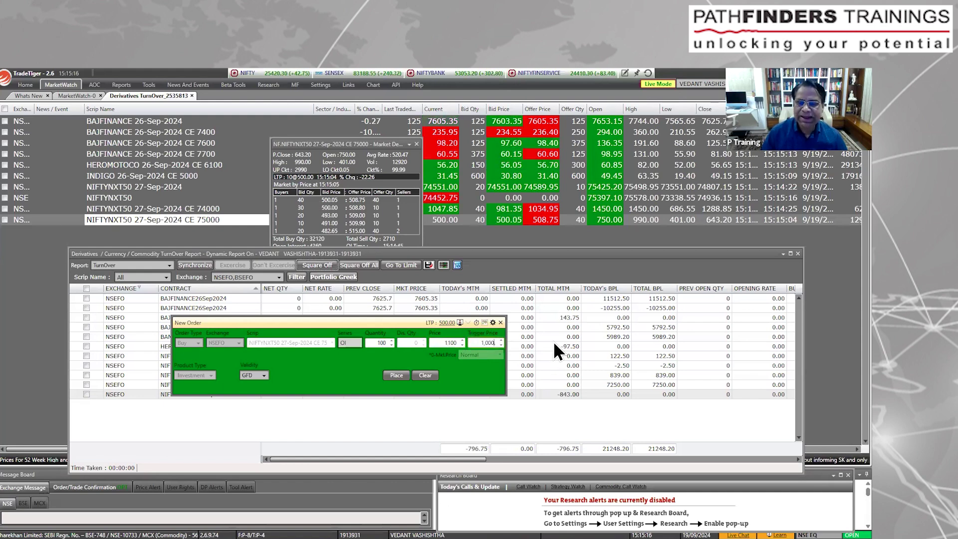
pyautogui.click(263, 375)
pyautogui.click(258, 395)
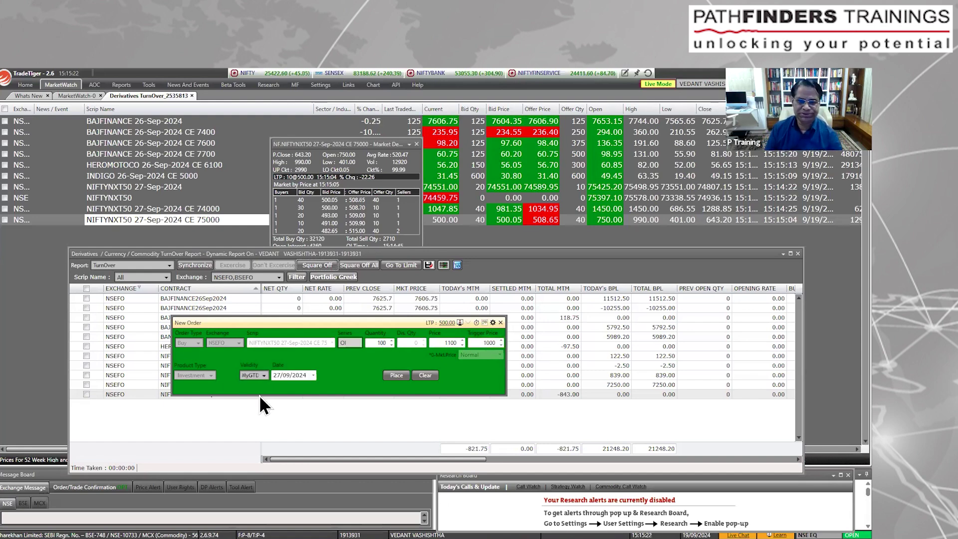
pyautogui.click(396, 376)
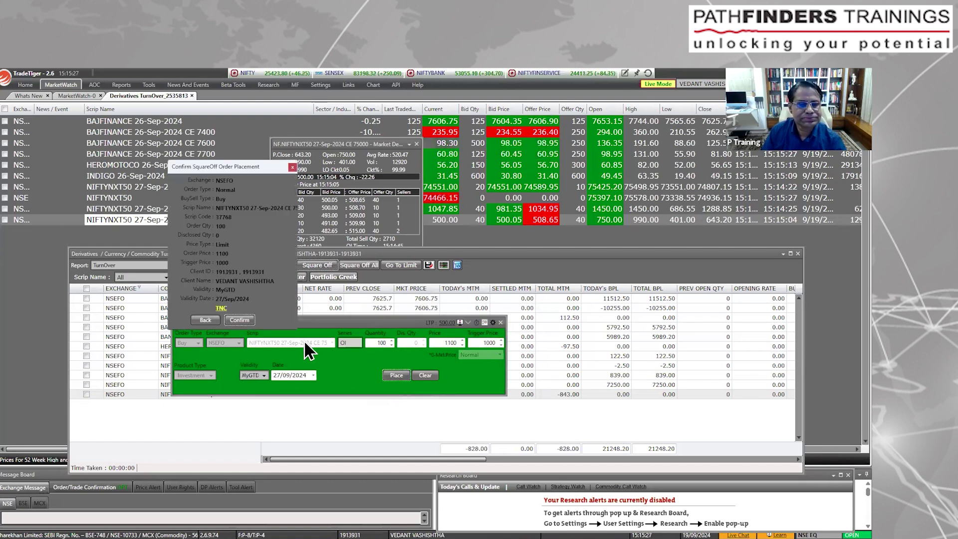
pyautogui.click(240, 320)
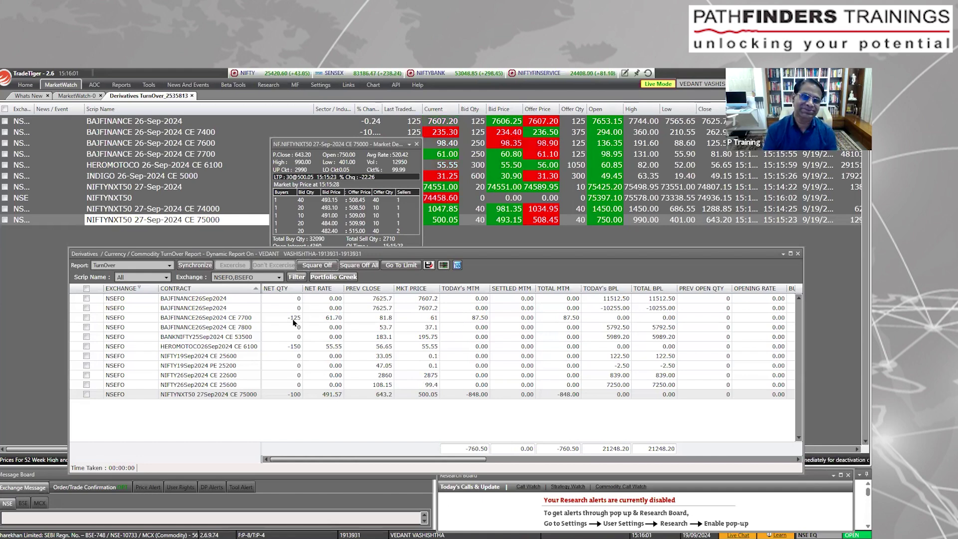
pyautogui.click(120, 83)
pyautogui.click(26, 118)
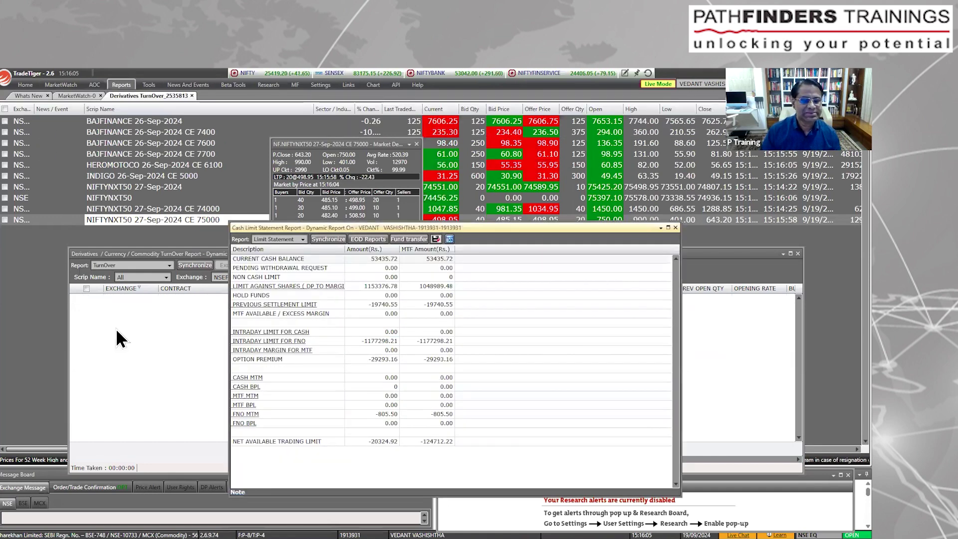
pyautogui.click(674, 227)
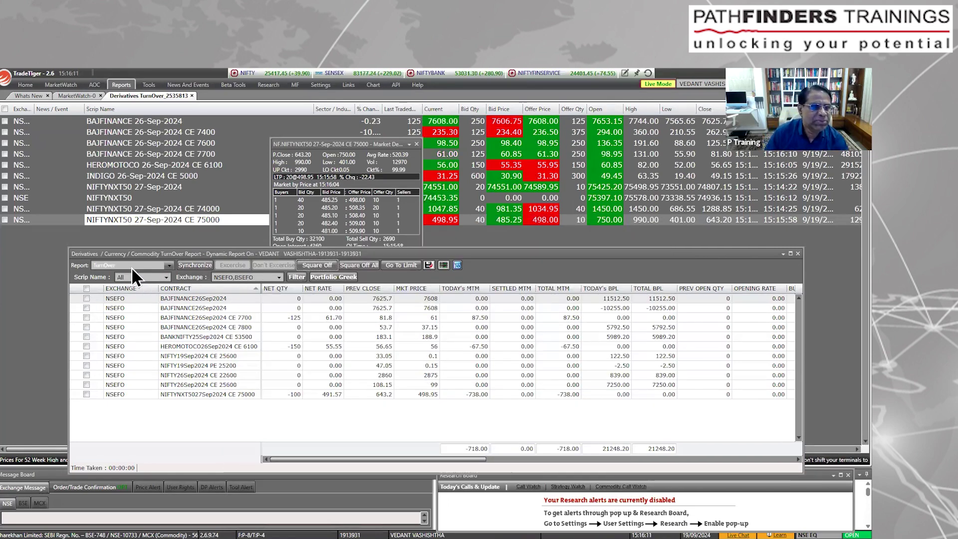
# Dismiss the Market Depth popup for the NIFTYNXT50 75000 call.
pyautogui.click(418, 143)
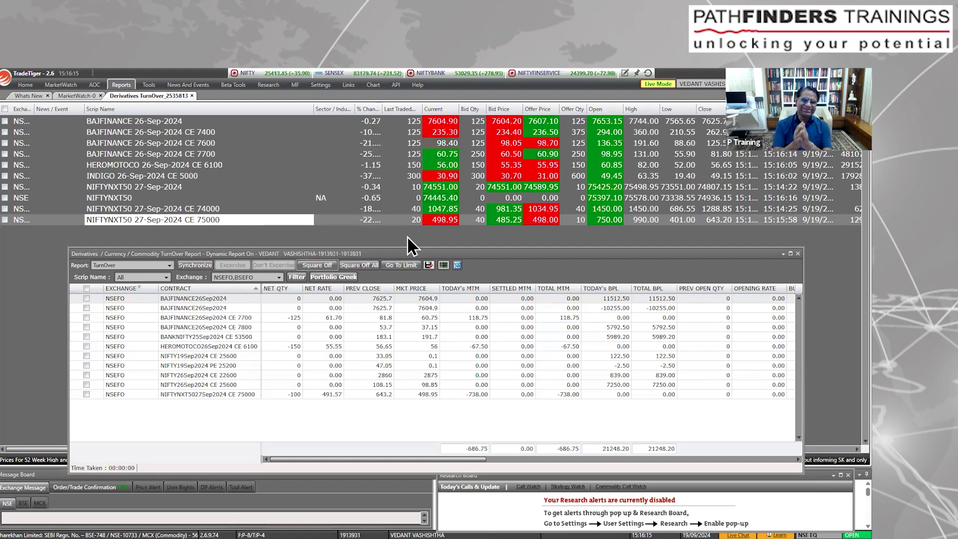